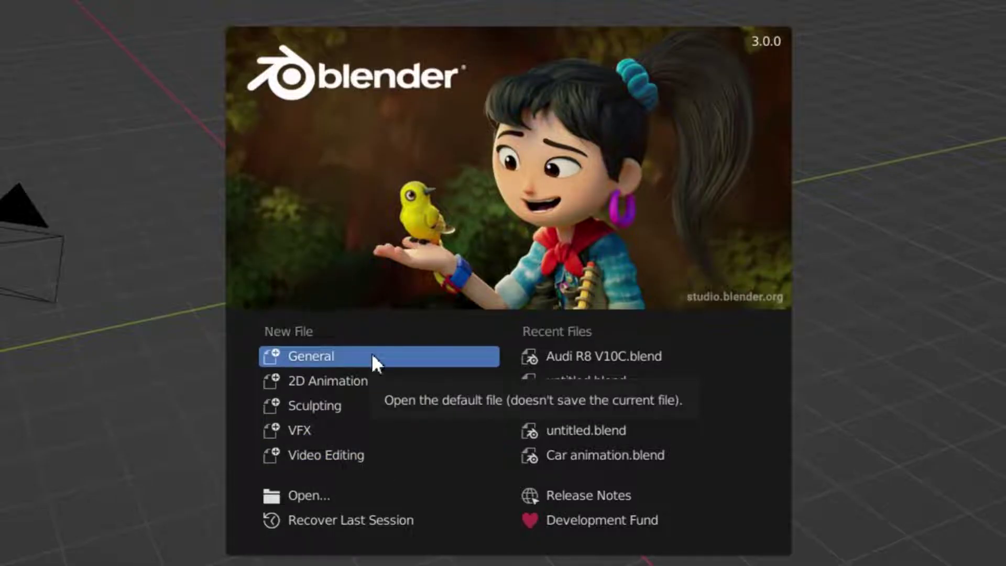
- Start a new General scene and select the cube, the camera and the light in turn
{"action": "left_click", "coordinate": [416, 355]}
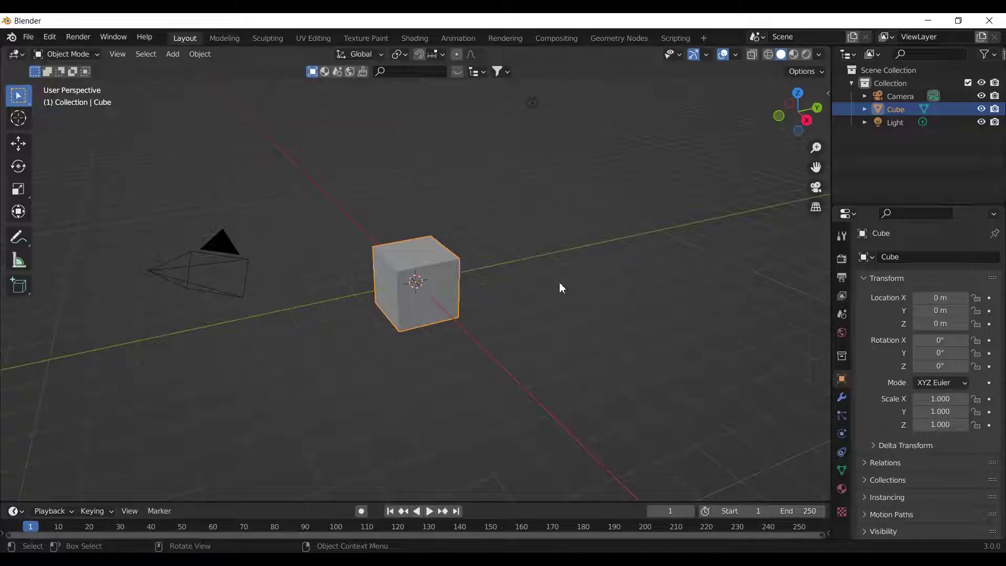
{"action": "left_click_drag", "start_coordinate": [297, 203], "coordinate": [495, 379]}
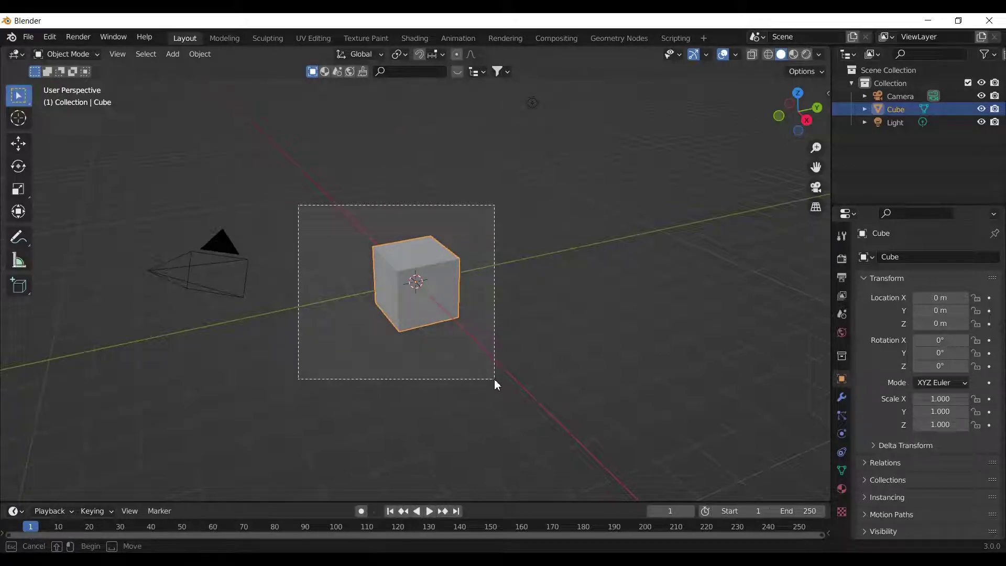
{"action": "left_click", "coordinate": [188, 245]}
{"action": "left_click", "coordinate": [532, 103]}
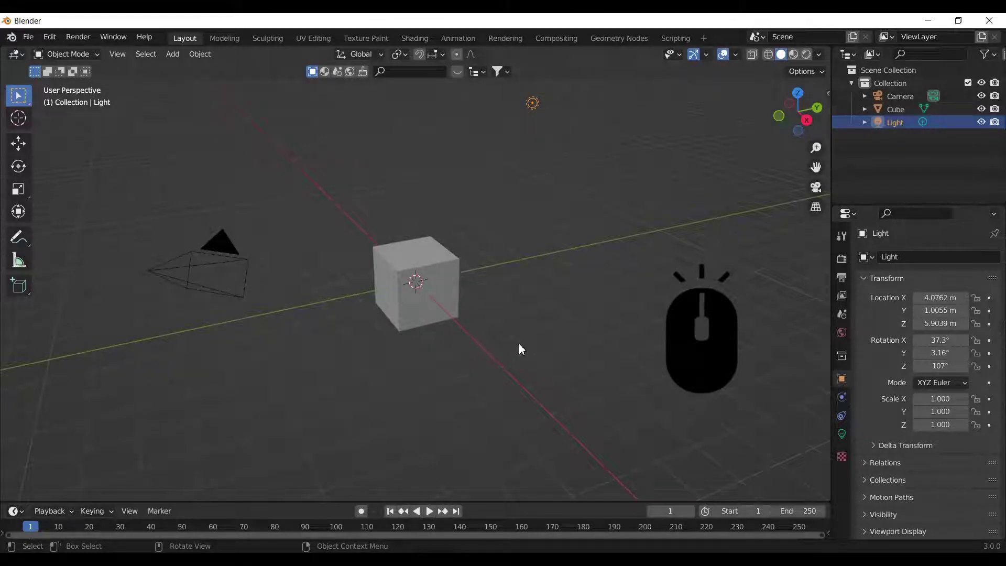
- Examine the default scene by zooming, orbiting and panning around the cube, including from the front and top views
{"action": "scroll", "coordinate": [515, 292], "scroll_direction": "up", "scroll_amount": 3}
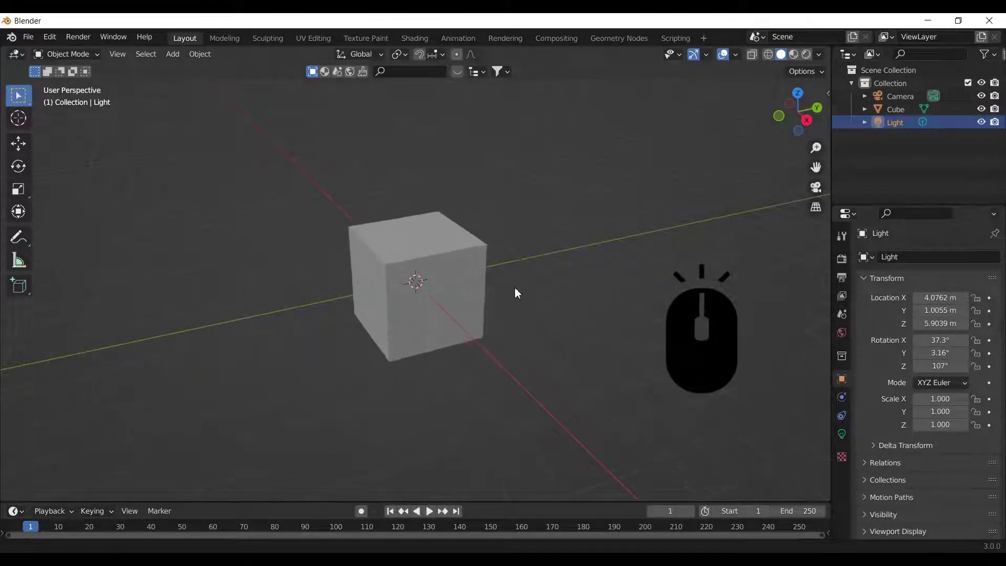
{"action": "scroll", "coordinate": [516, 315], "scroll_direction": "down", "scroll_amount": 5}
{"action": "middle_click_drag", "start_coordinate": [504, 405], "coordinate": [568, 362], "text": "ctrl"}
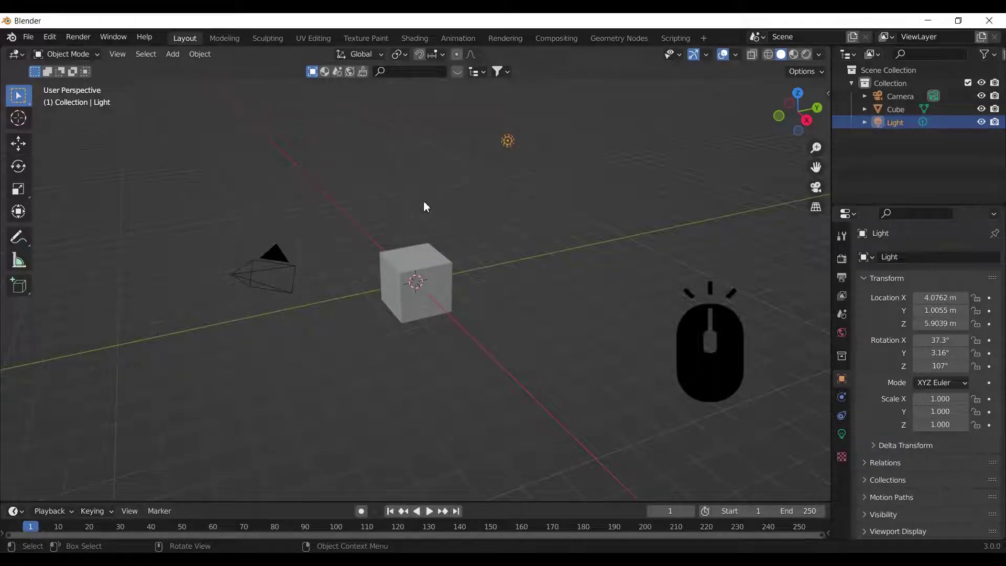
{"action": "middle_click_drag", "start_coordinate": [469, 229], "coordinate": [536, 262]}
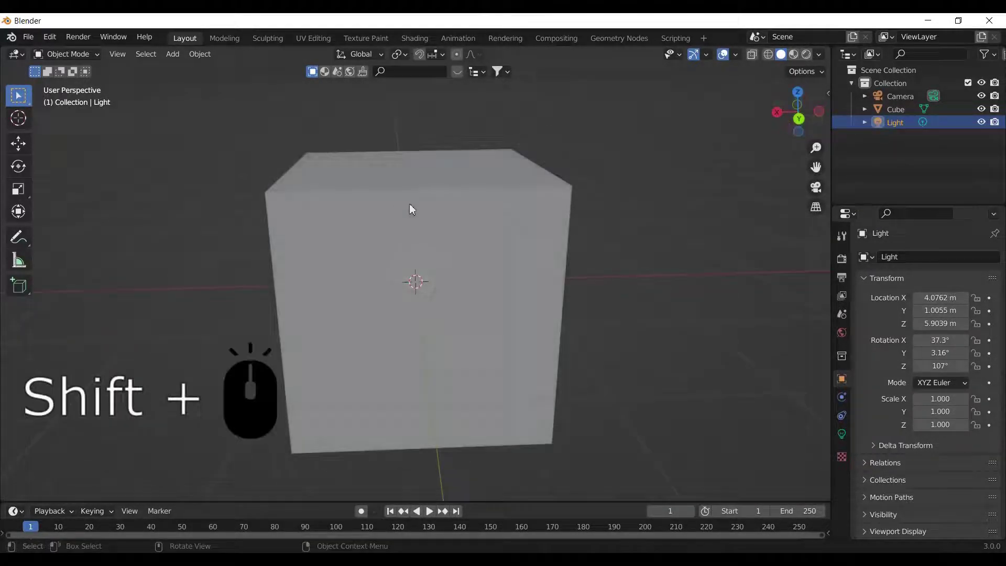
{"action": "middle_click_drag", "start_coordinate": [411, 209], "coordinate": [563, 239], "text": "shift"}
{"action": "scroll", "coordinate": [567, 270], "scroll_direction": "down", "scroll_amount": 8}
{"action": "middle_click_drag", "start_coordinate": [634, 286], "coordinate": [553, 290], "text": "shift"}
{"action": "key", "text": "KP_1"}
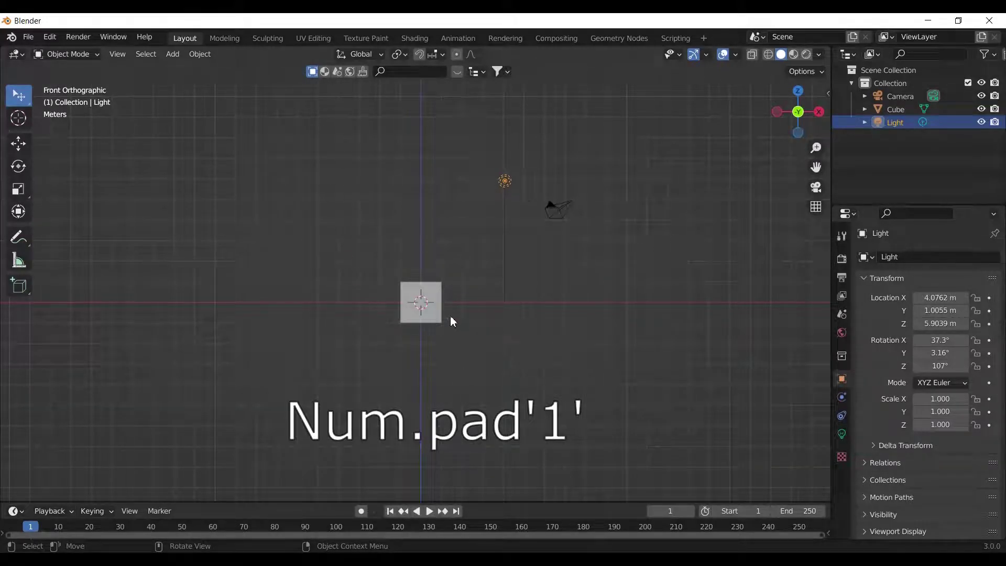
{"action": "middle_click_drag", "start_coordinate": [526, 335], "coordinate": [475, 233], "text": "ctrl"}
{"action": "key", "text": "KP_7"}
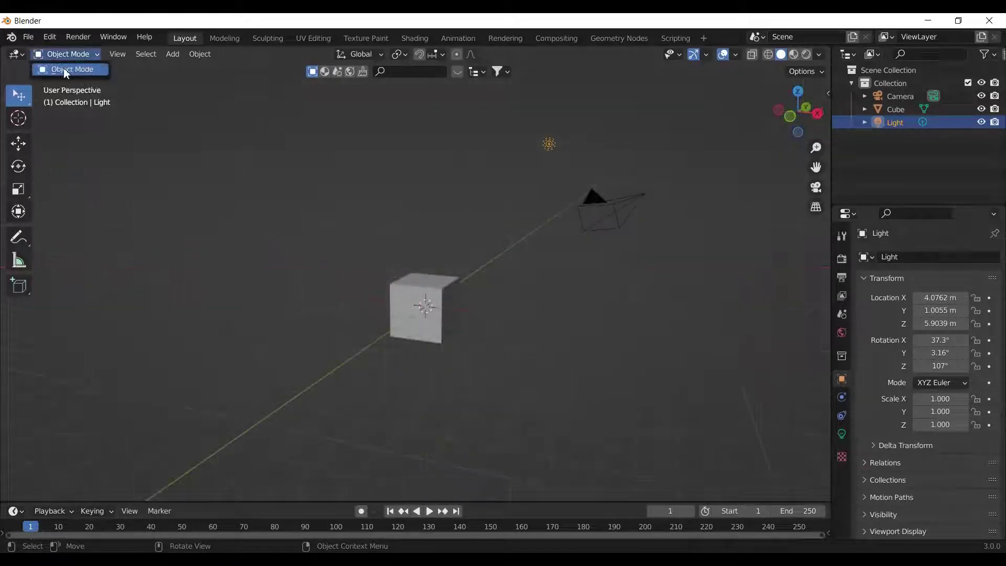
- Select the cube and switch it to Edit Mode
{"action": "left_click", "coordinate": [80, 68]}
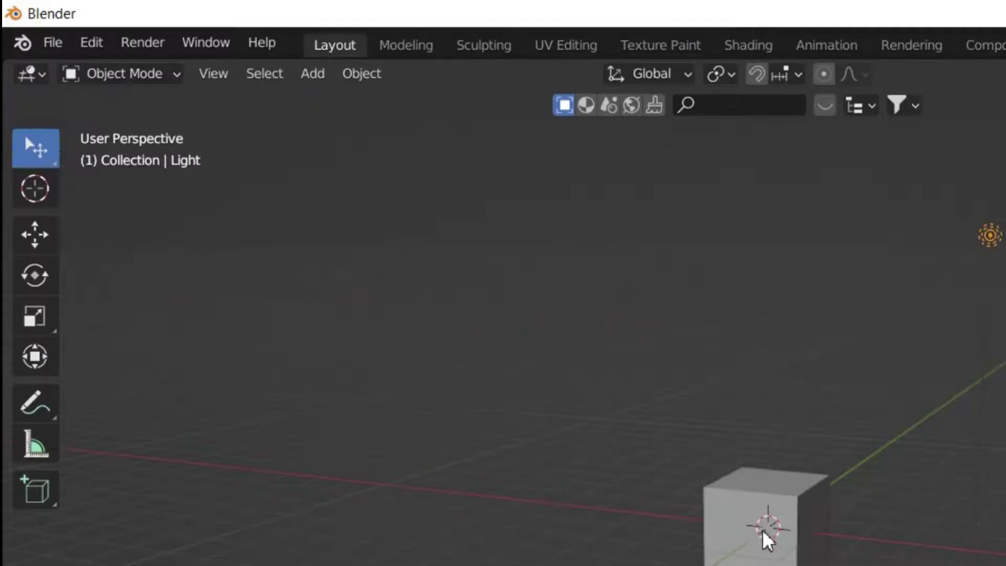
{"action": "left_click", "coordinate": [409, 303]}
{"action": "left_click", "coordinate": [177, 78]}
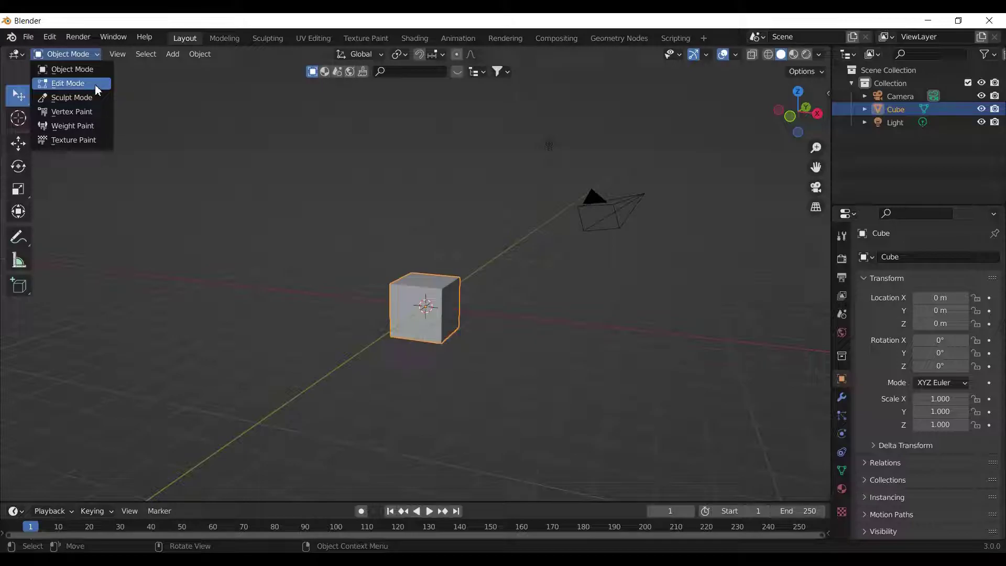
{"action": "left_click", "coordinate": [97, 88]}
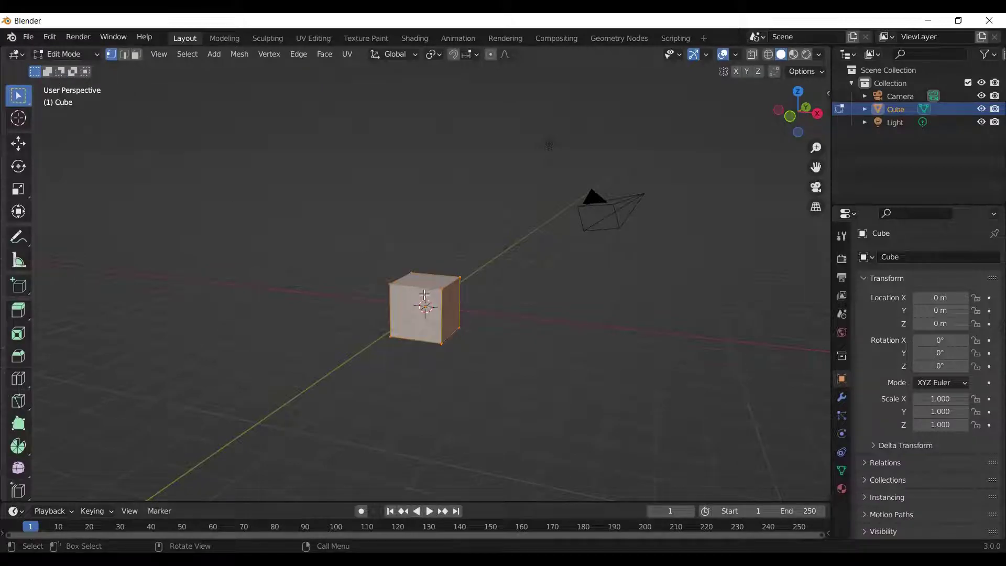
- Toggle the cube repeatedly between Object Mode and Edit Mode, ending in Edit Mode
{"action": "middle_click_drag", "start_coordinate": [425, 295], "coordinate": [509, 296]}
{"action": "key", "text": "Tab"}
{"action": "key", "text": "Tab"}
{"action": "key", "text": "Tab"}
{"action": "key", "text": "Tab"}
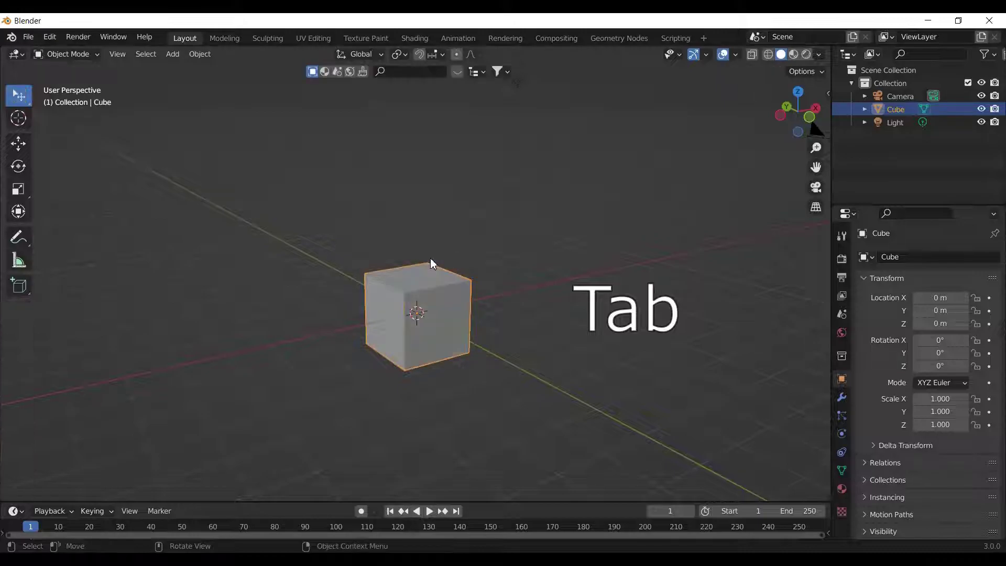
{"action": "key", "text": "Tab"}
{"action": "key", "text": "Tab"}
{"action": "key", "text": "Tab"}
{"action": "key", "text": "Tab"}
- Switch to edge selection and select the back edge of the cube's top face
{"action": "middle_click_drag", "start_coordinate": [495, 284], "coordinate": [430, 206]}
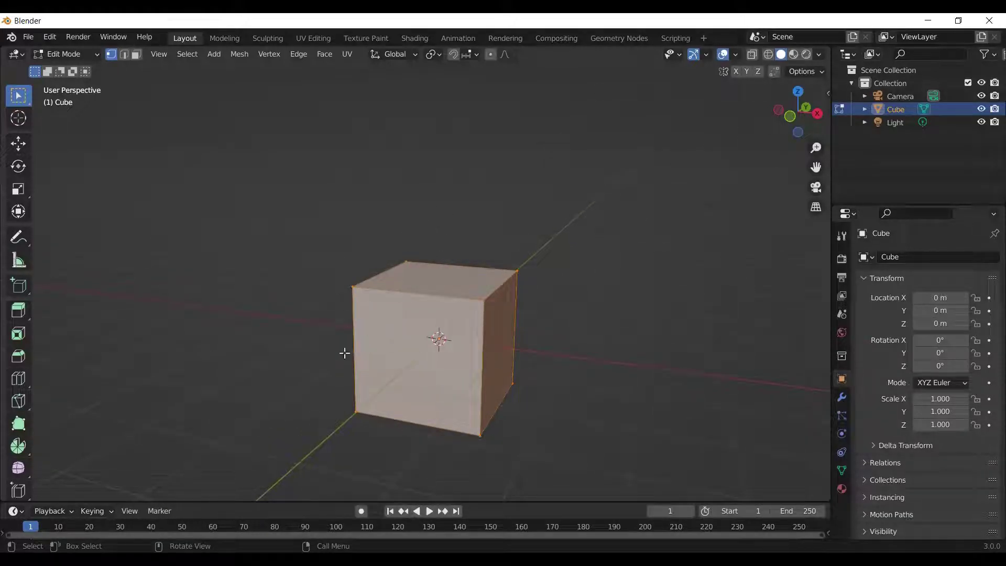
{"action": "middle_click_drag", "start_coordinate": [344, 353], "coordinate": [410, 306]}
{"action": "middle_click_drag", "start_coordinate": [411, 227], "coordinate": [412, 260], "text": "ctrl"}
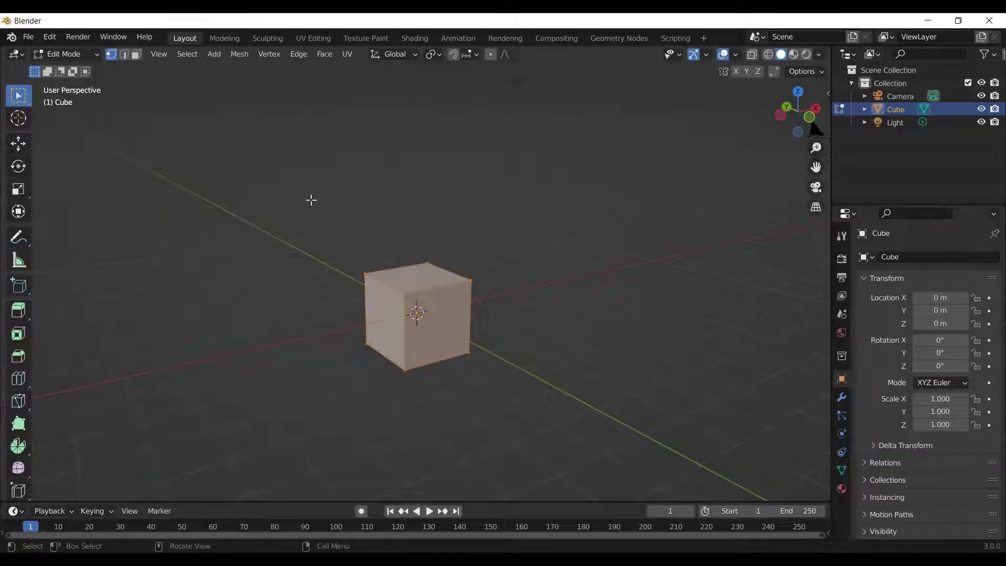
{"action": "middle_click_drag", "start_coordinate": [509, 296], "coordinate": [467, 320]}
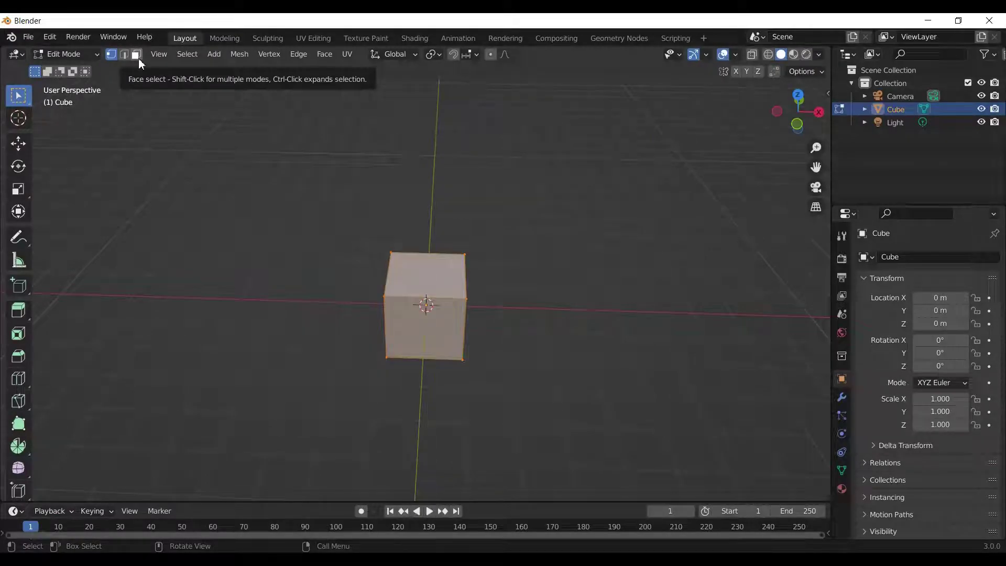
{"action": "middle_click_drag", "start_coordinate": [393, 297], "coordinate": [347, 215], "text": "ctrl"}
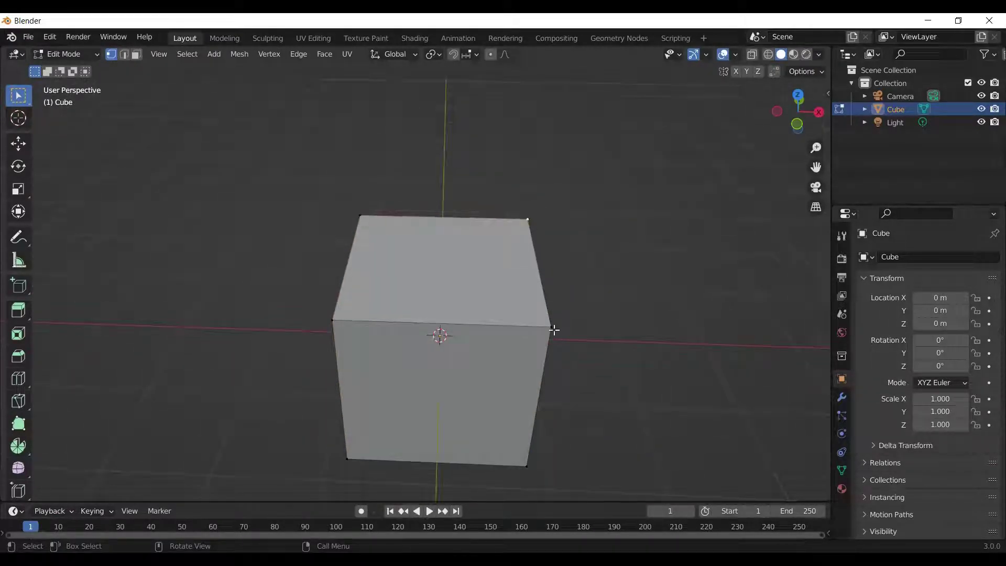
{"action": "left_click", "coordinate": [124, 56]}
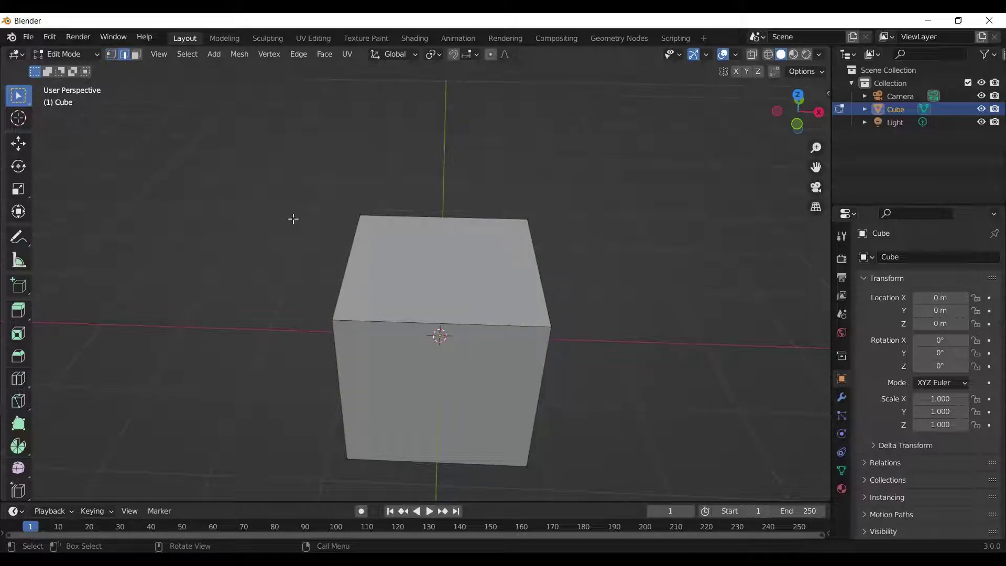
{"action": "left_click", "coordinate": [461, 231]}
- Switch to face selection and select several faces of the cube one after another
{"action": "left_click", "coordinate": [136, 55]}
{"action": "left_click", "coordinate": [425, 245]}
{"action": "left_click", "coordinate": [393, 383]}
{"action": "middle_click_drag", "start_coordinate": [393, 384], "coordinate": [386, 348]}
{"action": "left_click", "coordinate": [386, 349]}
{"action": "left_click", "coordinate": [388, 274]}
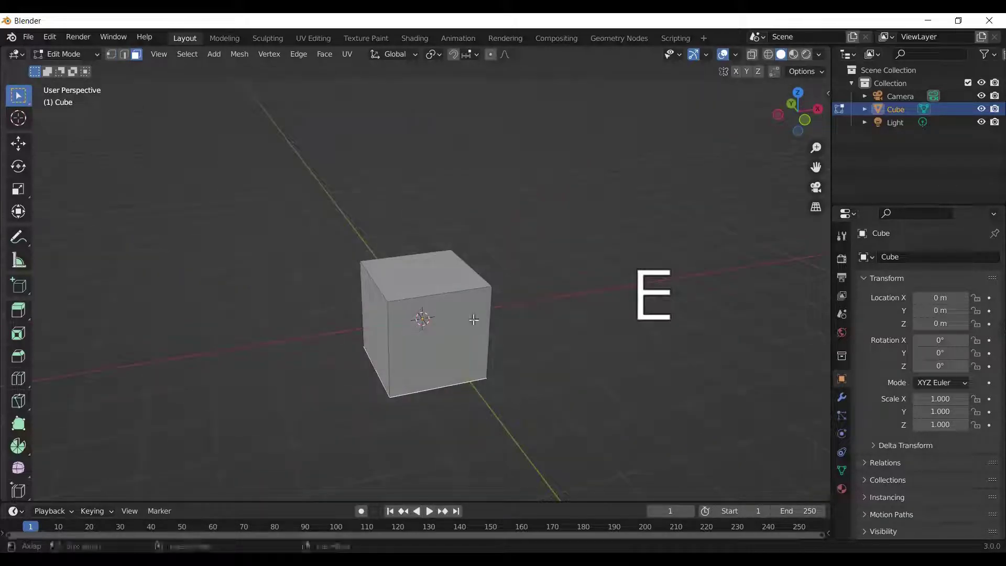
- Extrude the cube's top face straight upward, roughly doubling the block's height
{"action": "middle_click_drag", "start_coordinate": [474, 319], "coordinate": [461, 271]}
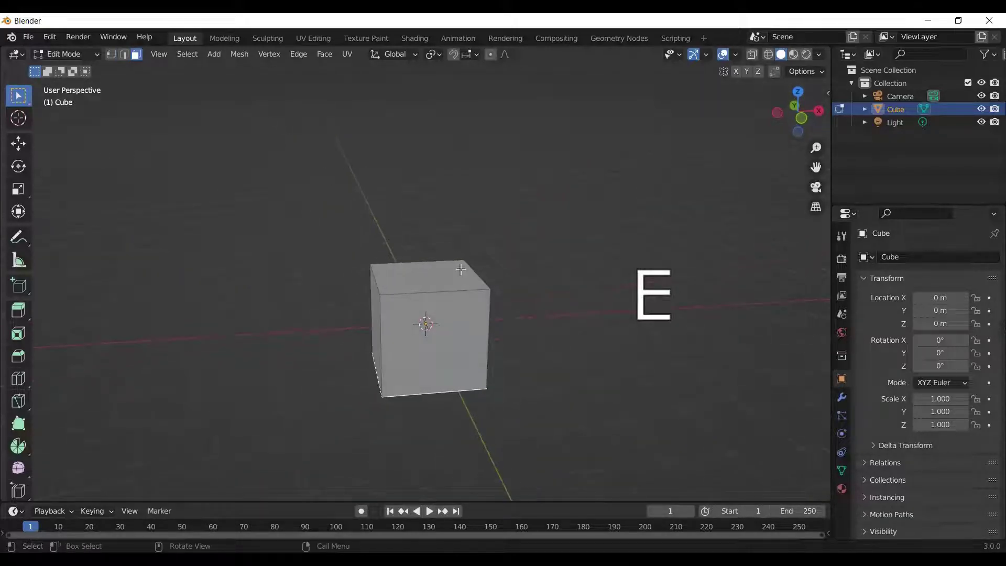
{"action": "left_click", "coordinate": [444, 280]}
{"action": "key", "text": "e"}
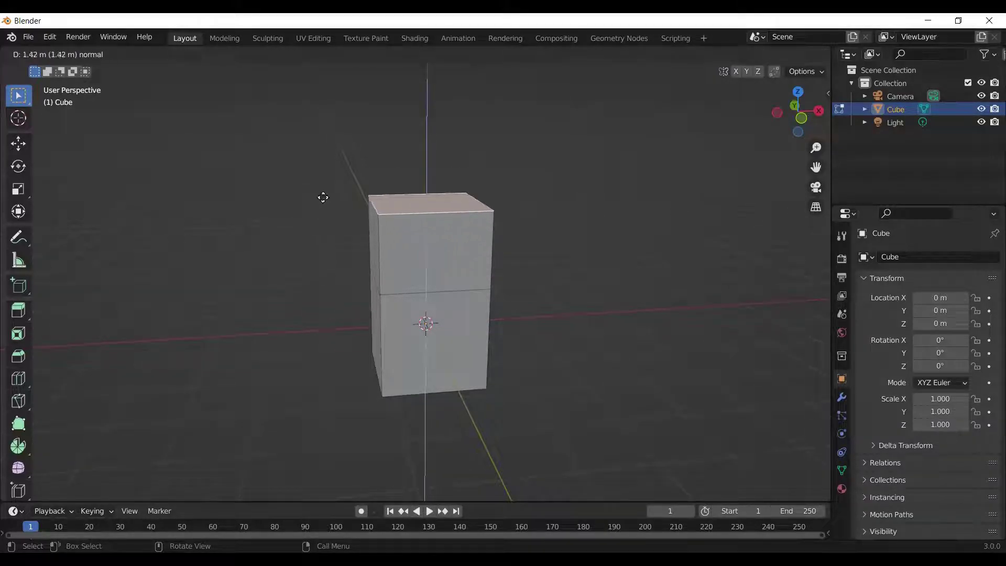
{"action": "left_click", "coordinate": [323, 179]}
- Extrude the side face of the upper block outward along the X axis to form an overhanging arm
{"action": "scroll", "coordinate": [498, 220], "scroll_direction": "down", "scroll_amount": 2}
{"action": "middle_click_drag", "start_coordinate": [485, 220], "coordinate": [428, 226]}
{"action": "scroll", "coordinate": [467, 241], "scroll_direction": "down", "scroll_amount": 1}
{"action": "left_click", "coordinate": [467, 240]}
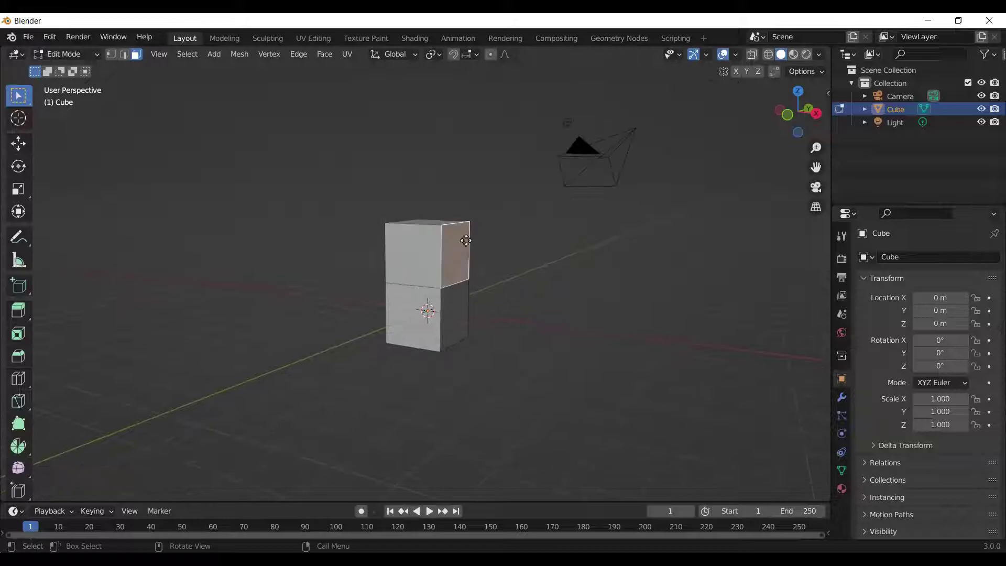
{"action": "key", "text": "e"}
{"action": "left_click", "coordinate": [534, 268]}
- Extrude the top face of the overhanging arm upward to form a raised block
{"action": "middle_click_drag", "start_coordinate": [515, 240], "coordinate": [530, 257]}
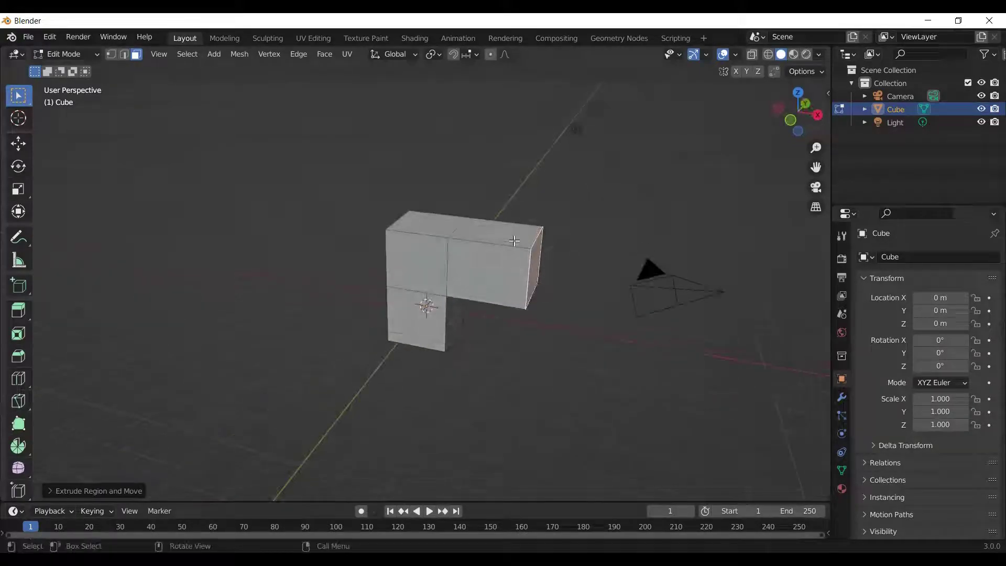
{"action": "left_click", "coordinate": [519, 240]}
{"action": "key", "text": "e"}
{"action": "left_click", "coordinate": [514, 191]}
- Select the whole mesh and scale it up uniformly to about 1.25
{"action": "middle_click_drag", "start_coordinate": [514, 191], "coordinate": [452, 221]}
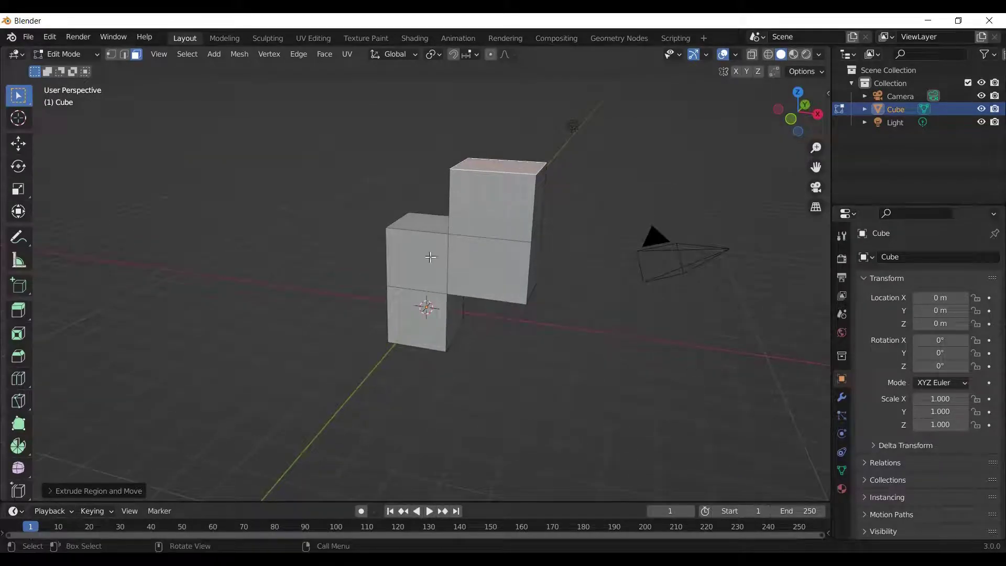
{"action": "key", "text": "a"}
{"action": "middle_click_drag", "start_coordinate": [645, 267], "coordinate": [580, 346]}
{"action": "scroll", "coordinate": [534, 217], "scroll_direction": "up", "scroll_amount": 3}
{"action": "scroll", "coordinate": [549, 300], "scroll_direction": "down", "scroll_amount": 5}
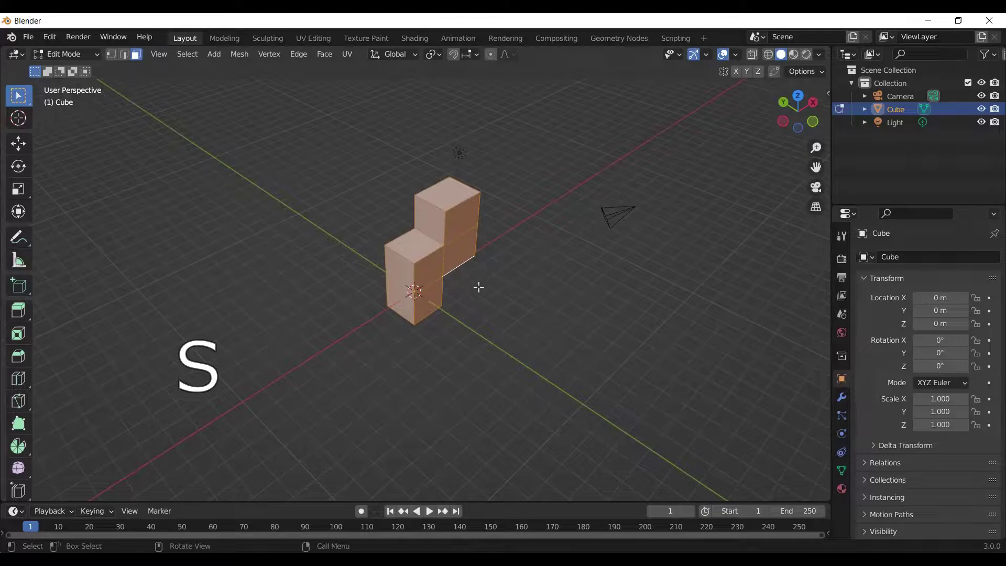
{"action": "key", "text": "s"}
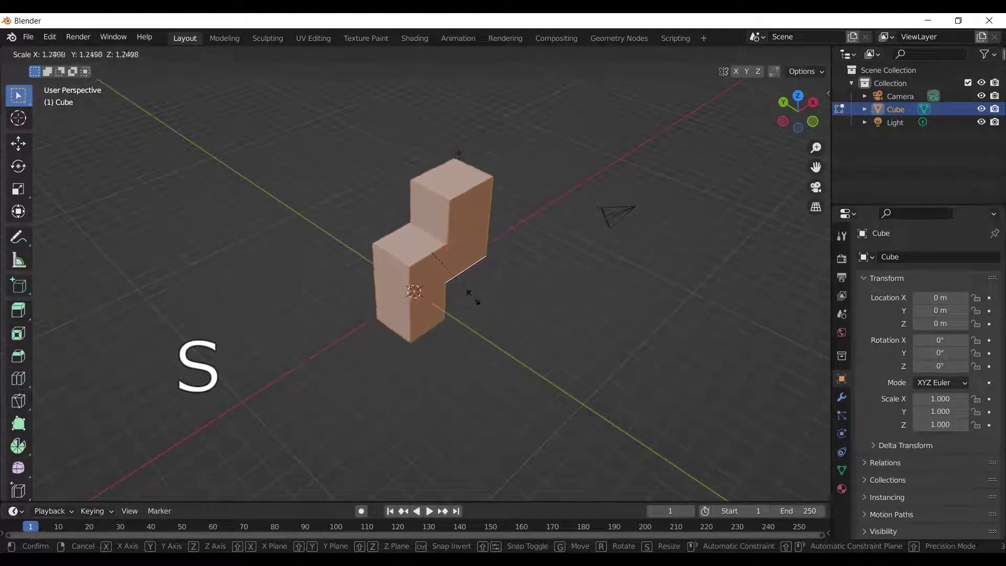
{"action": "left_click", "coordinate": [478, 300]}
- Try scaling the whole mesh separately along the X, Y and Z axes
{"action": "middle_click_drag", "start_coordinate": [477, 300], "coordinate": [466, 320]}
{"action": "key", "text": "s"}
{"action": "key", "text": "x"}
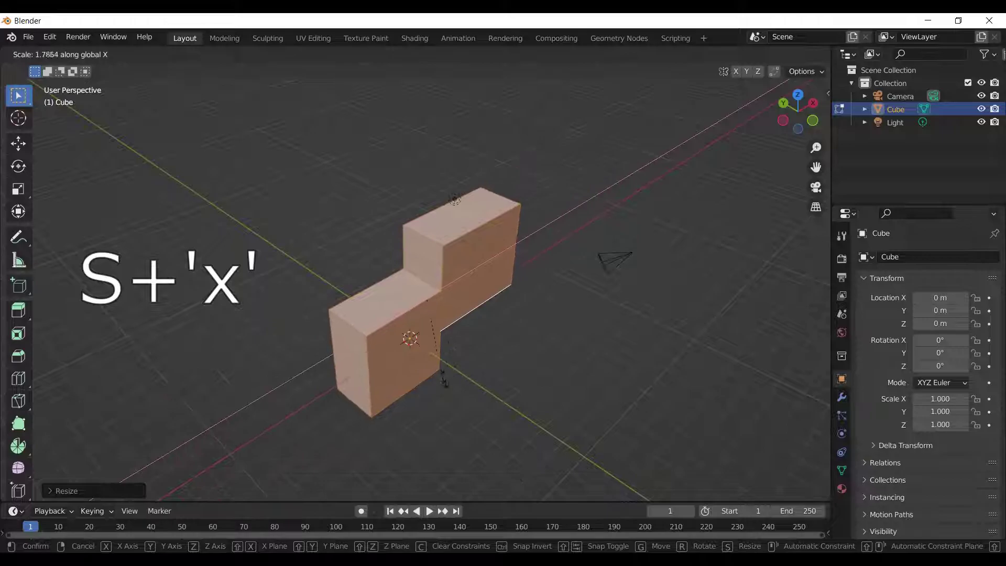
{"action": "key", "text": "Escape"}
{"action": "key", "text": "s"}
{"action": "key", "text": "y"}
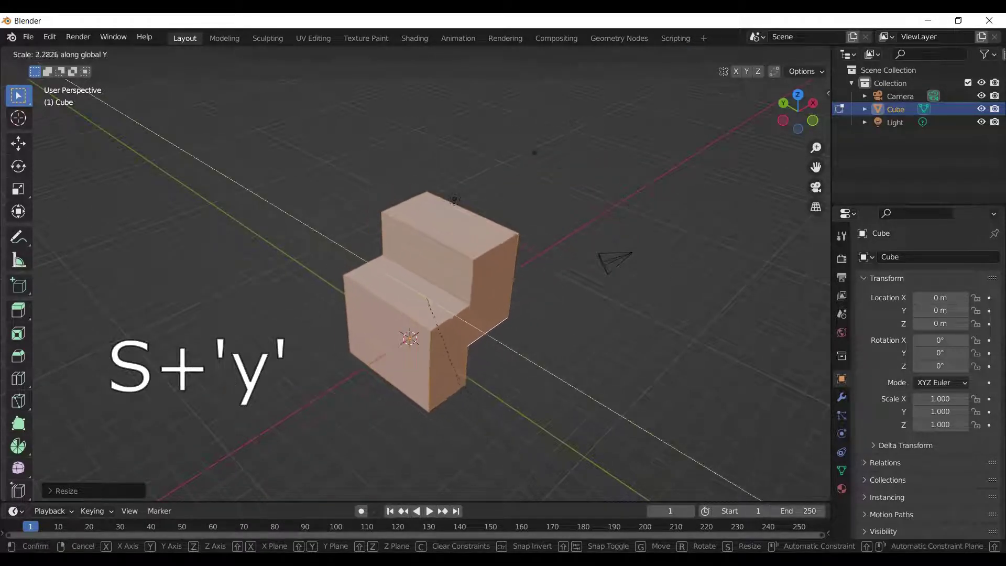
{"action": "key", "text": "Escape"}
{"action": "key", "text": "s"}
{"action": "key", "text": "z"}
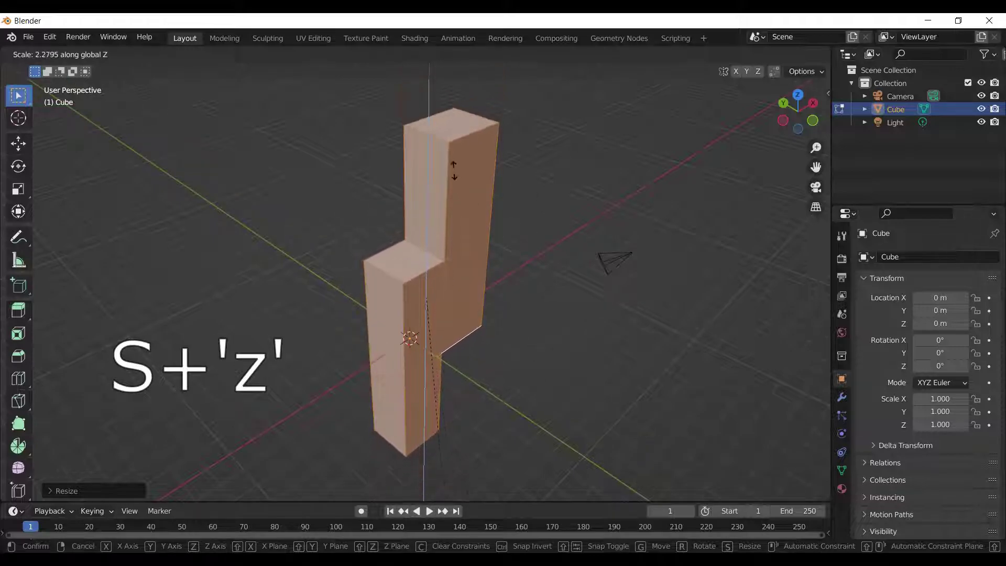
{"action": "key", "text": "Escape"}
- Try rotating the whole mesh freely and around the X, Y and Z axes
{"action": "middle_click_drag", "start_coordinate": [393, 214], "coordinate": [428, 199]}
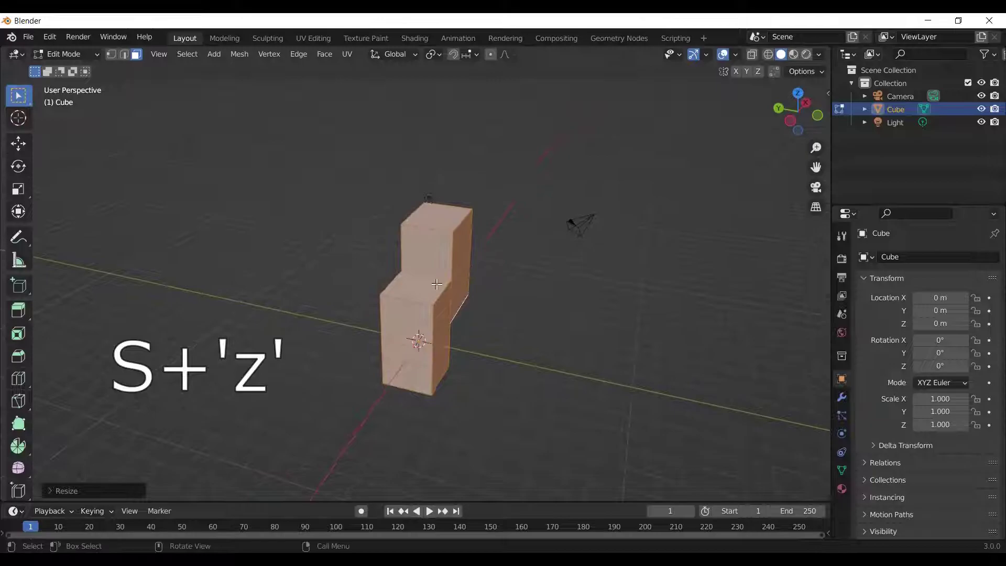
{"action": "key", "text": "r"}
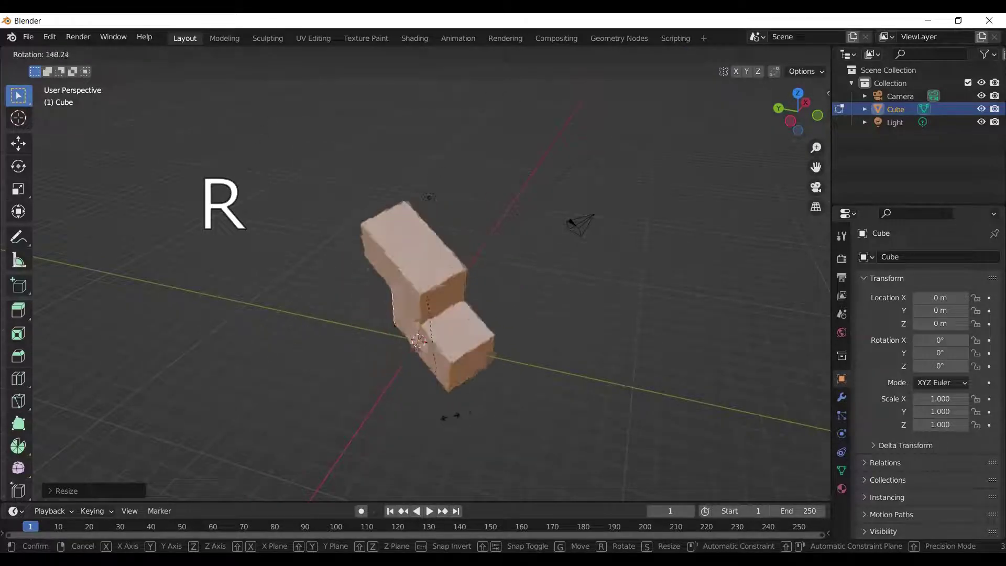
{"action": "key", "text": "x"}
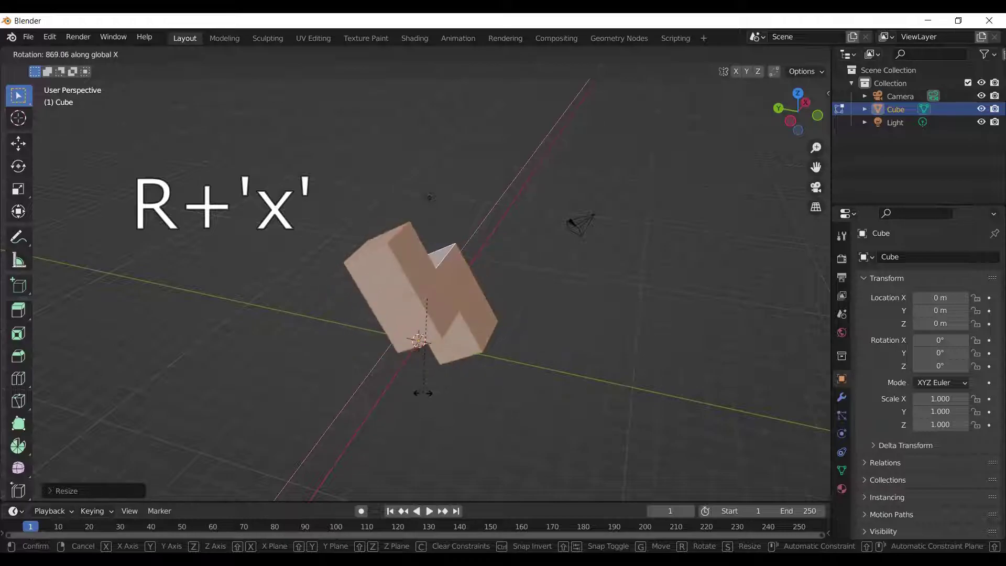
{"action": "key", "text": "y"}
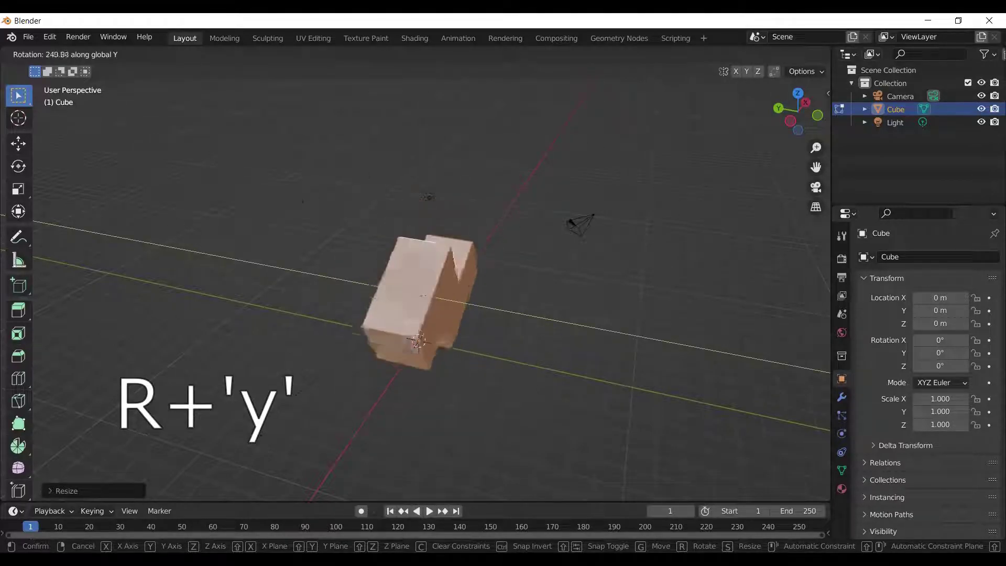
{"action": "key", "text": "z"}
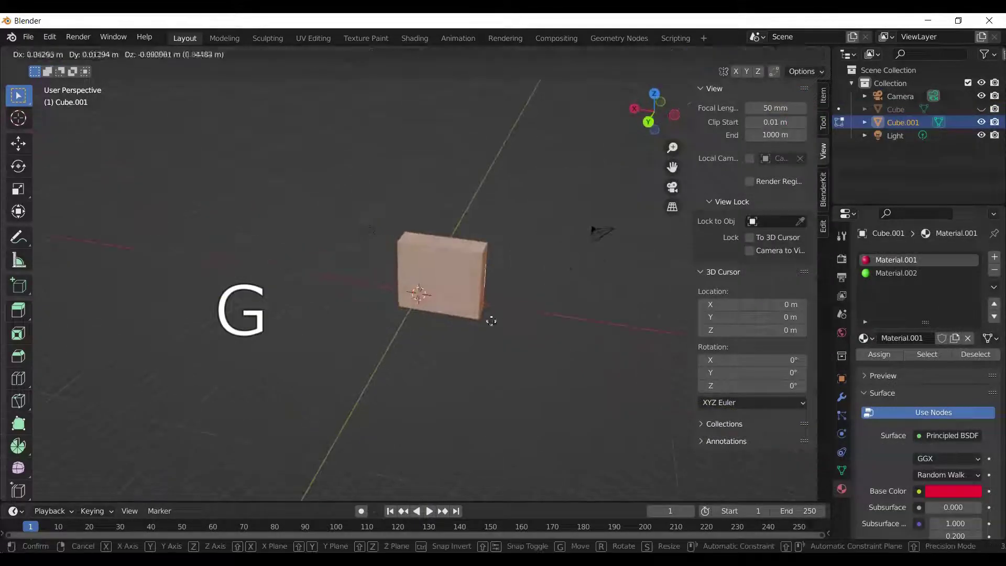
- Move the flat box mesh Cube.001 freely to a new position
{"action": "left_click", "coordinate": [566, 314]}
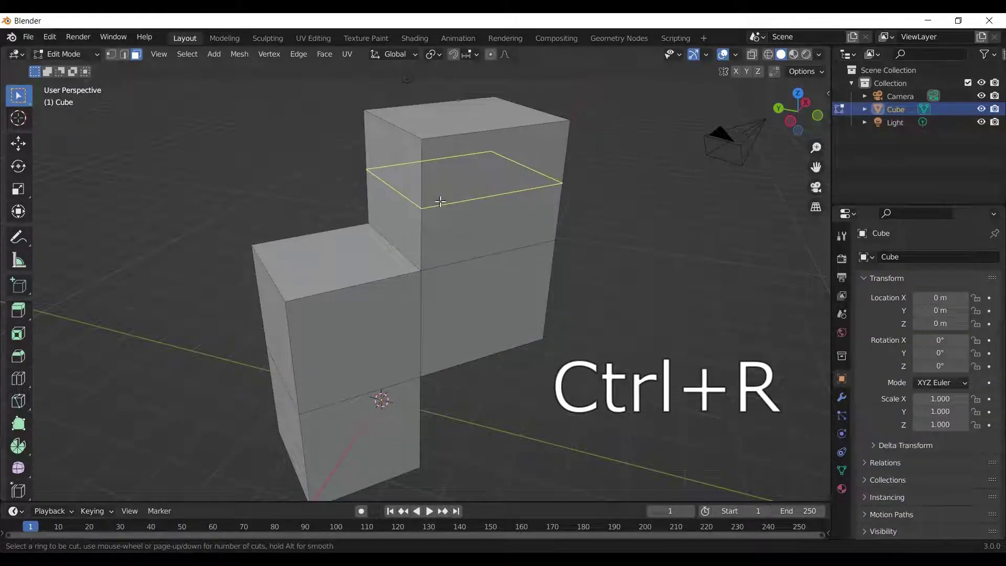
- Try 23, 5 and 4 loop cuts around the upper block, and place 2 horizontal cuts
{"action": "type", "text": "23"}
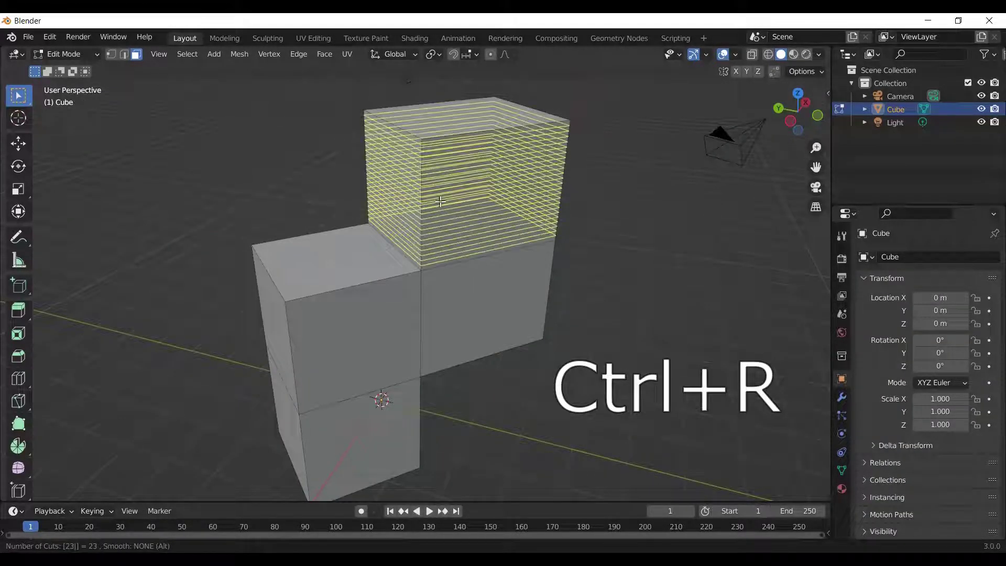
{"action": "key", "text": "BackSpace"}
{"action": "key", "text": "BackSpace"}
{"action": "type", "text": "5"}
{"action": "key", "text": "BackSpace"}
{"action": "type", "text": "4"}
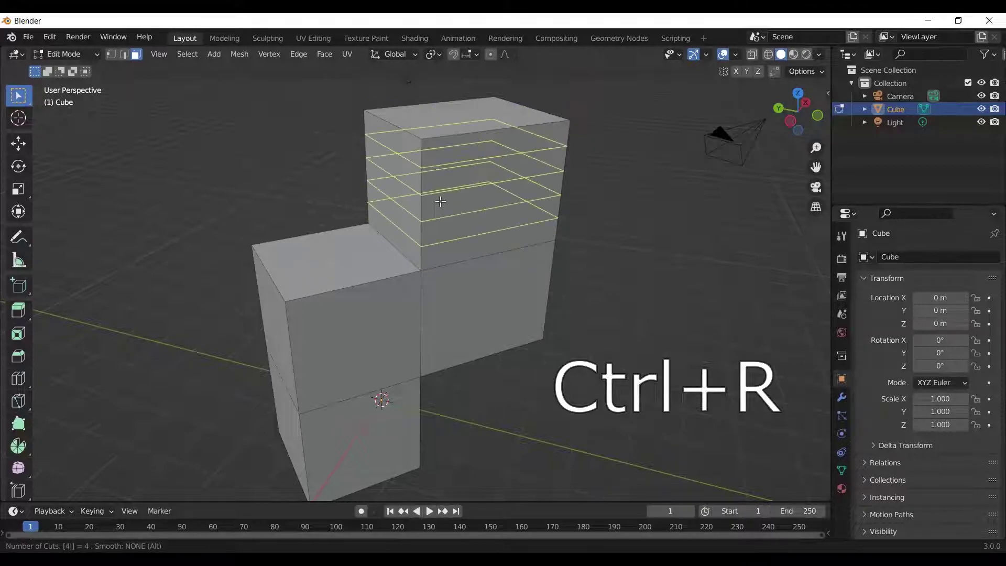
{"action": "key", "text": "BackSpace"}
{"action": "type", "text": "2"}
{"action": "left_click", "coordinate": [441, 201]}
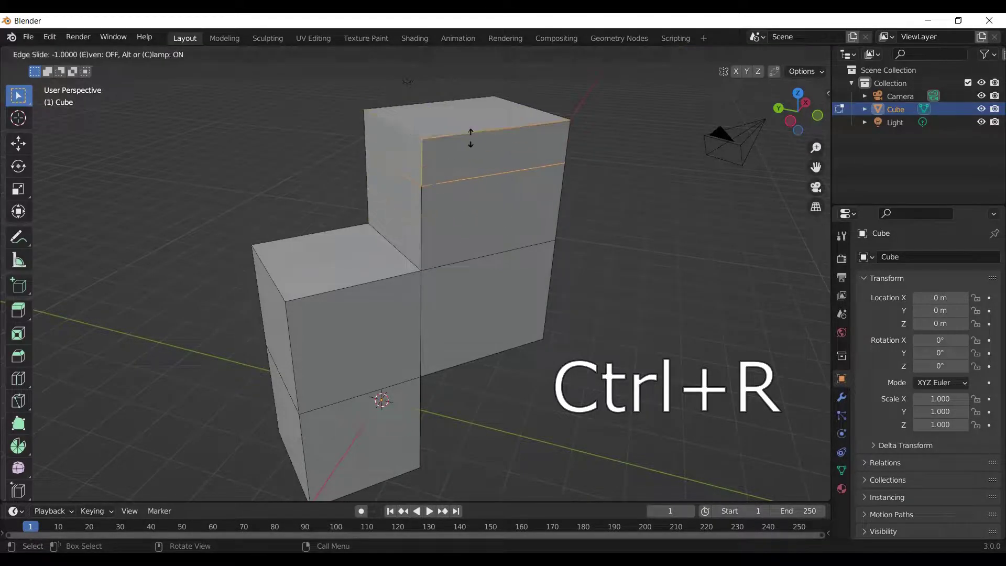
{"action": "left_click", "coordinate": [472, 189]}
{"action": "middle_click_drag", "start_coordinate": [471, 190], "coordinate": [460, 166]}
- Select top and side faces of the stacked blocks one after another in face mode, and clear the selection
{"action": "left_click", "coordinate": [136, 54]}
{"action": "left_click", "coordinate": [391, 181]}
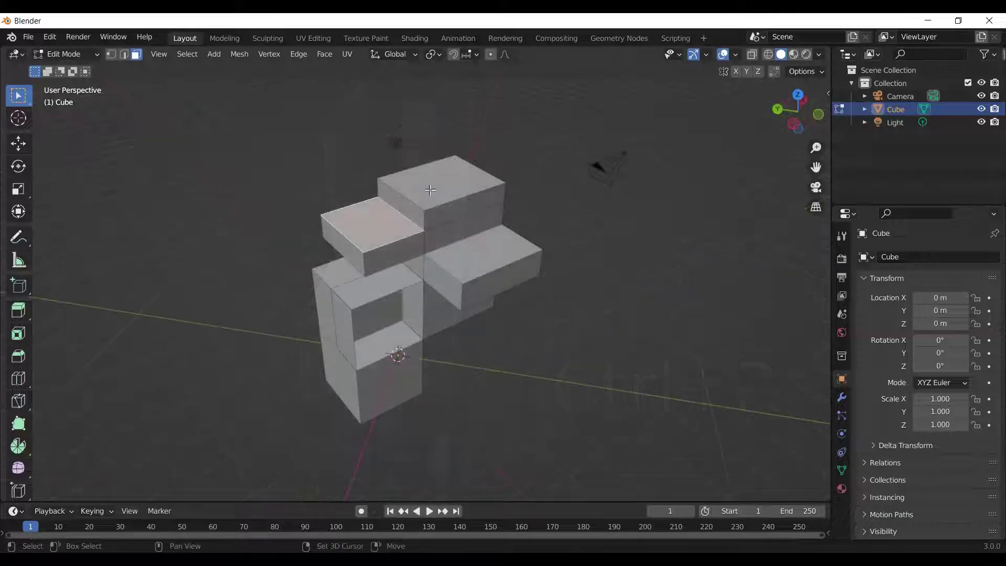
{"action": "left_click", "coordinate": [443, 197], "text": "shift"}
{"action": "left_click", "coordinate": [421, 216], "text": "shift"}
{"action": "left_click", "coordinate": [453, 213], "text": "shift"}
{"action": "left_click", "coordinate": [463, 229], "text": "shift"}
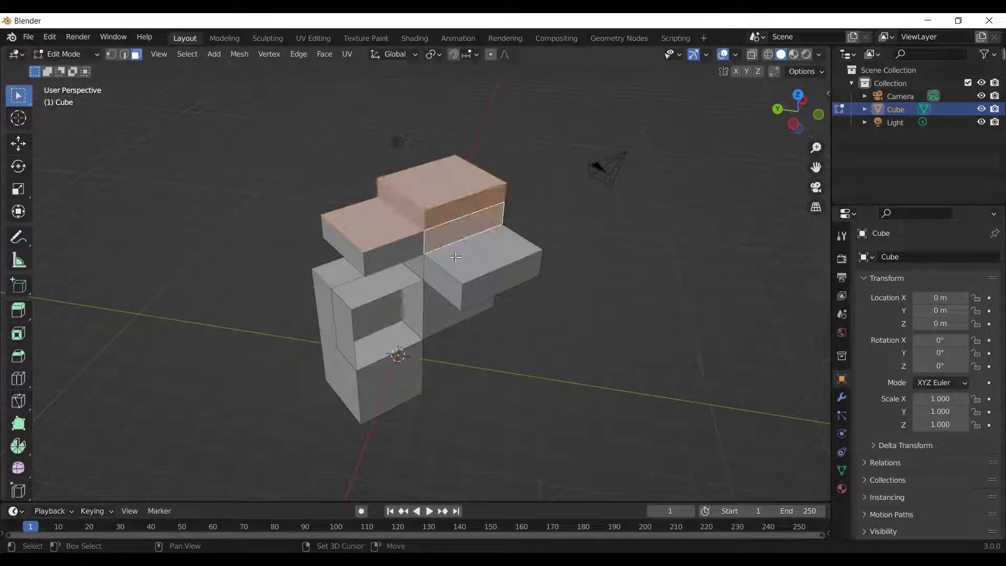
{"action": "left_click", "coordinate": [456, 254], "text": "shift"}
{"action": "left_click", "coordinate": [397, 262], "text": "shift"}
{"action": "left_click", "coordinate": [436, 281], "text": "shift"}
{"action": "left_click", "coordinate": [391, 279], "text": "shift"}
{"action": "left_click", "coordinate": [335, 271], "text": "shift"}
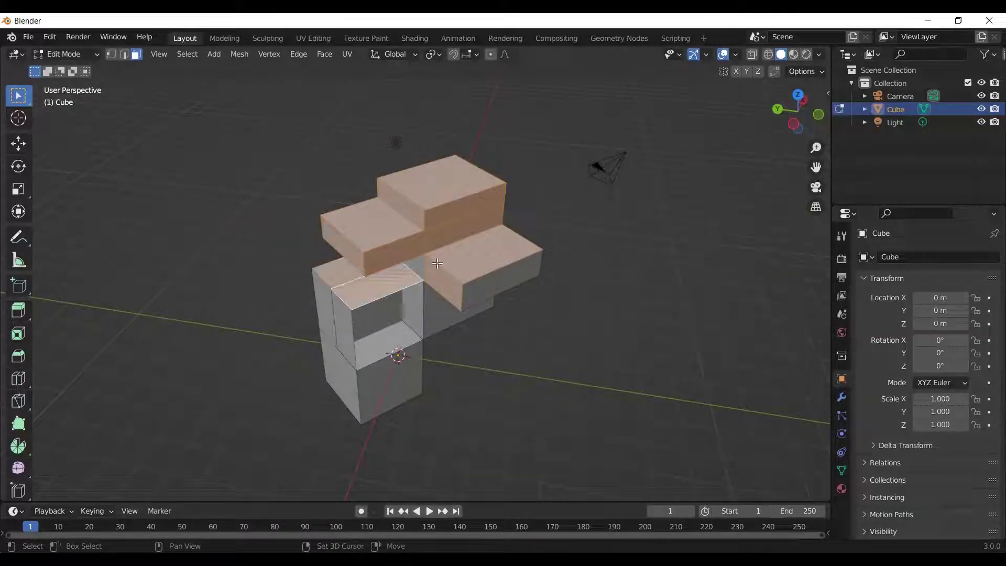
{"action": "left_click", "coordinate": [471, 350]}
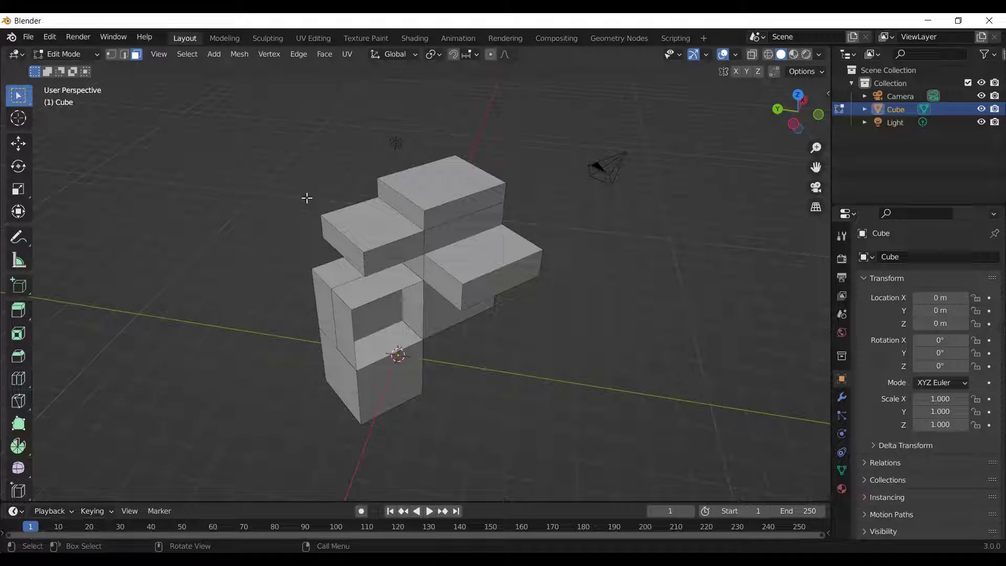
- Select the whole linked mesh from one of its parts and delete all its vertices
{"action": "key", "text": "l"}
{"action": "middle_click_drag", "start_coordinate": [474, 255], "coordinate": [260, 223]}
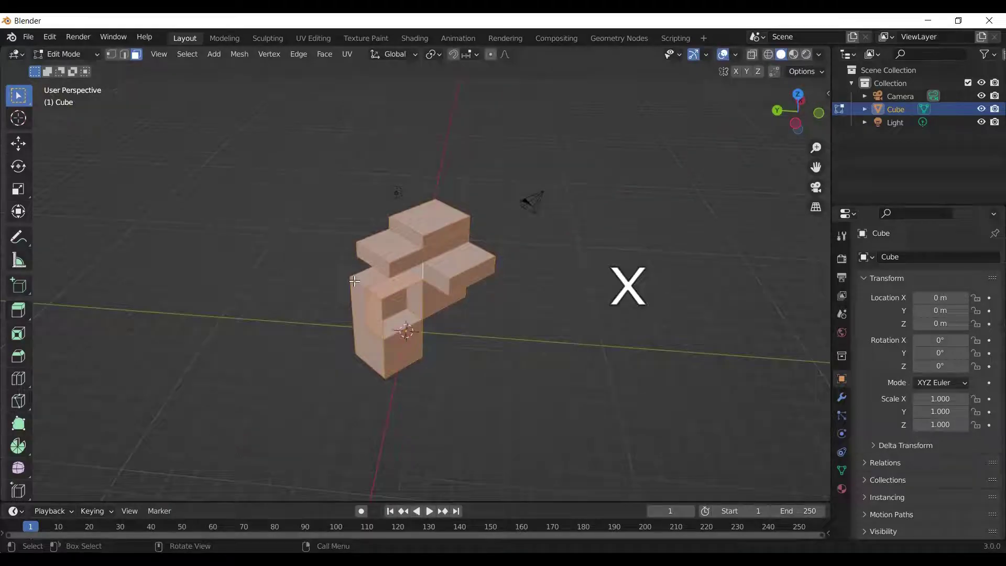
{"action": "key", "text": "x"}
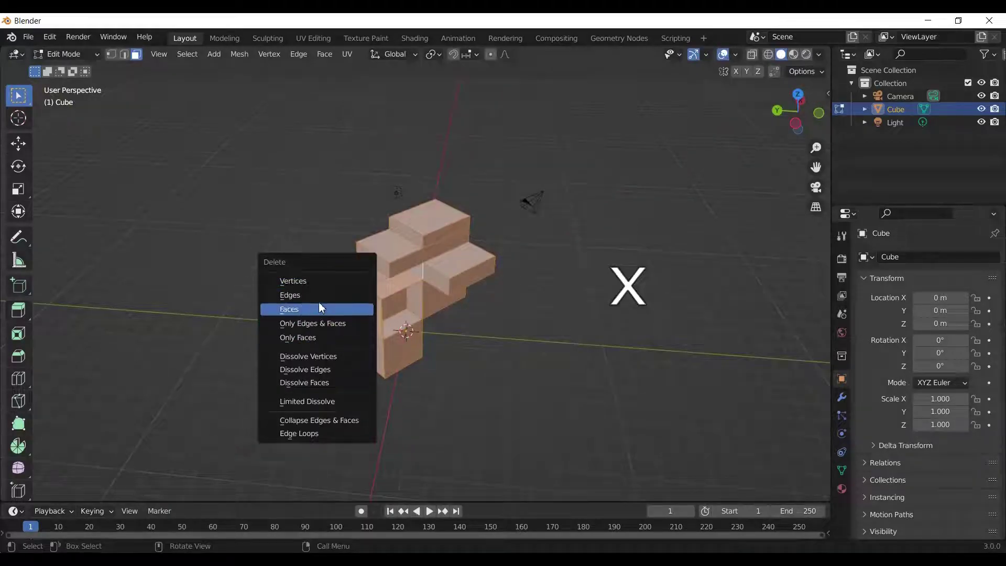
{"action": "left_click", "coordinate": [324, 283]}
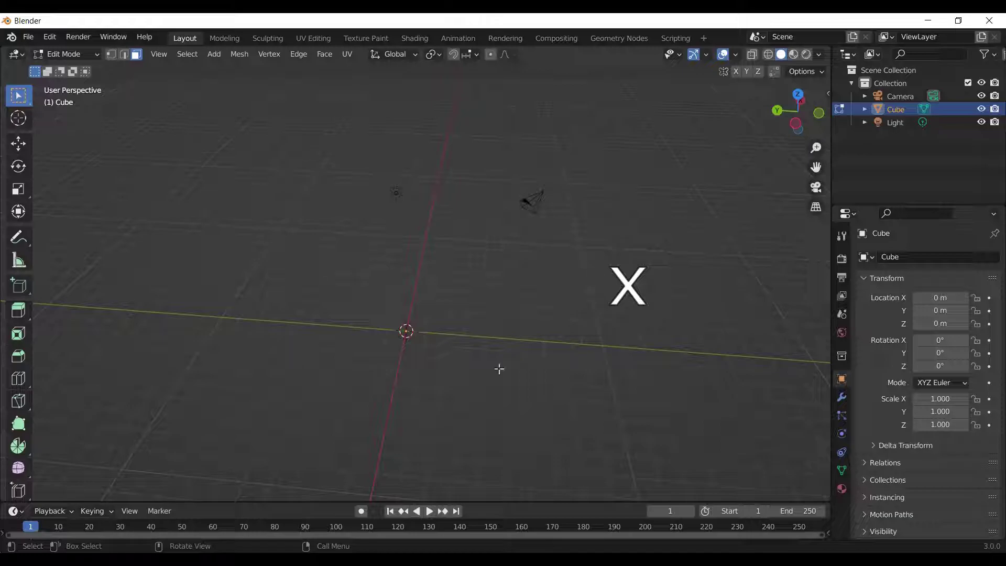
- Add a new cube in Object Mode and clear its rotation
{"action": "key", "text": "shift+a"}
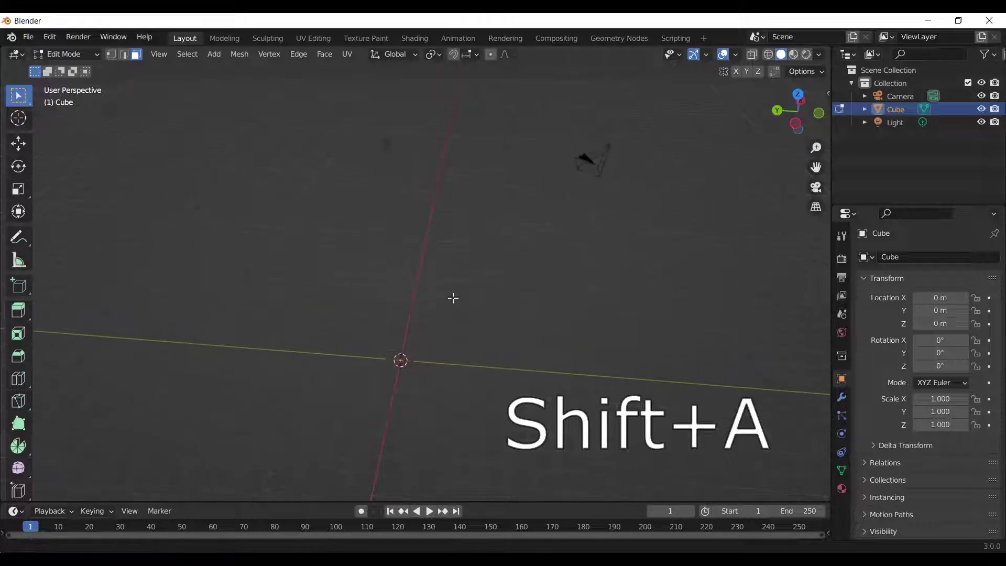
{"action": "middle_click_drag", "start_coordinate": [454, 298], "coordinate": [455, 256]}
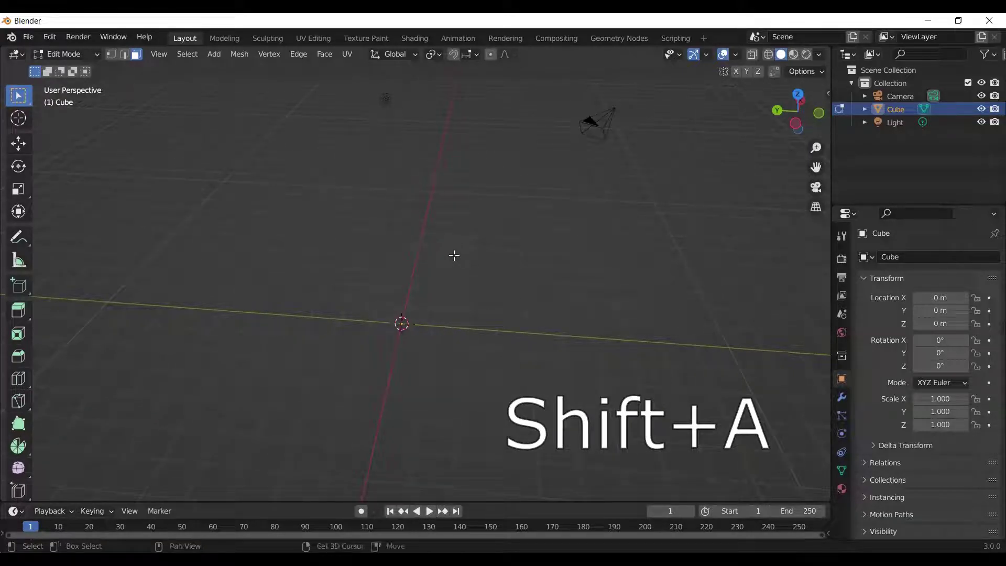
{"action": "key", "text": "shift+a"}
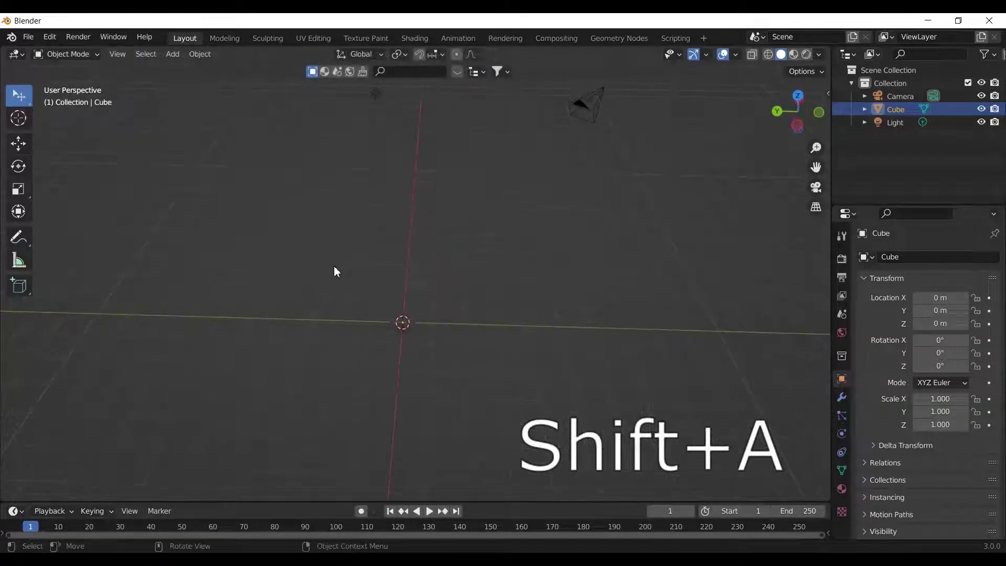
{"action": "key", "text": "shift+a"}
{"action": "left_click", "coordinate": [394, 279]}
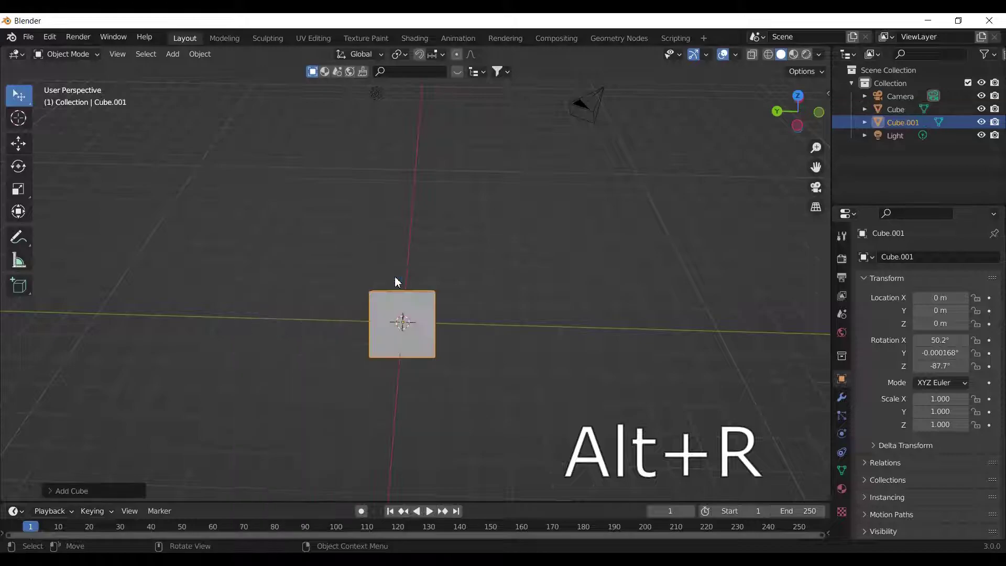
{"action": "middle_click_drag", "start_coordinate": [396, 282], "coordinate": [478, 325]}
{"action": "key", "text": "alt+r"}
- Look over the other object types that can be added, and view the cube and camera from several angles
{"action": "key", "text": "shift+a"}
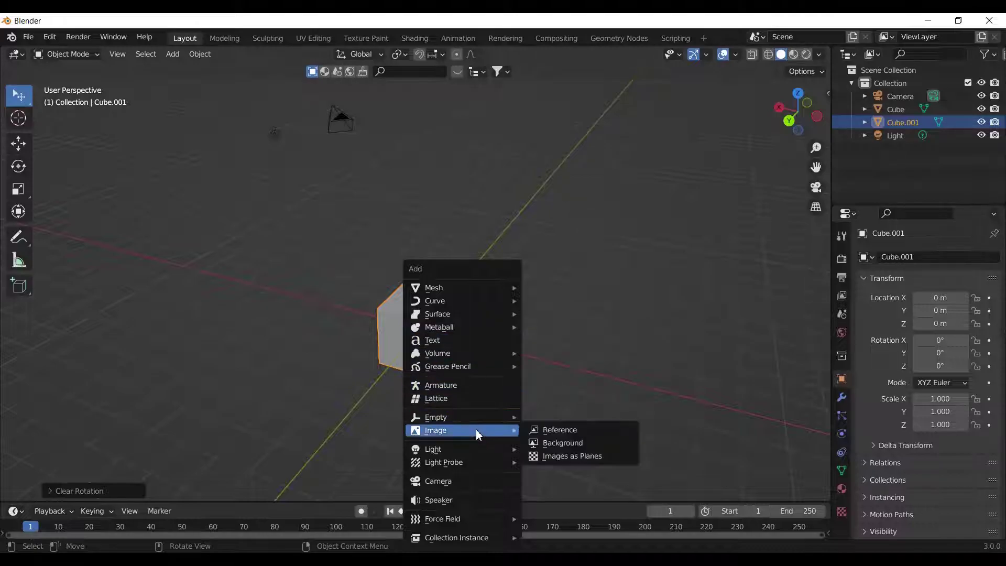
{"action": "mouse_move", "coordinate": [474, 445]}
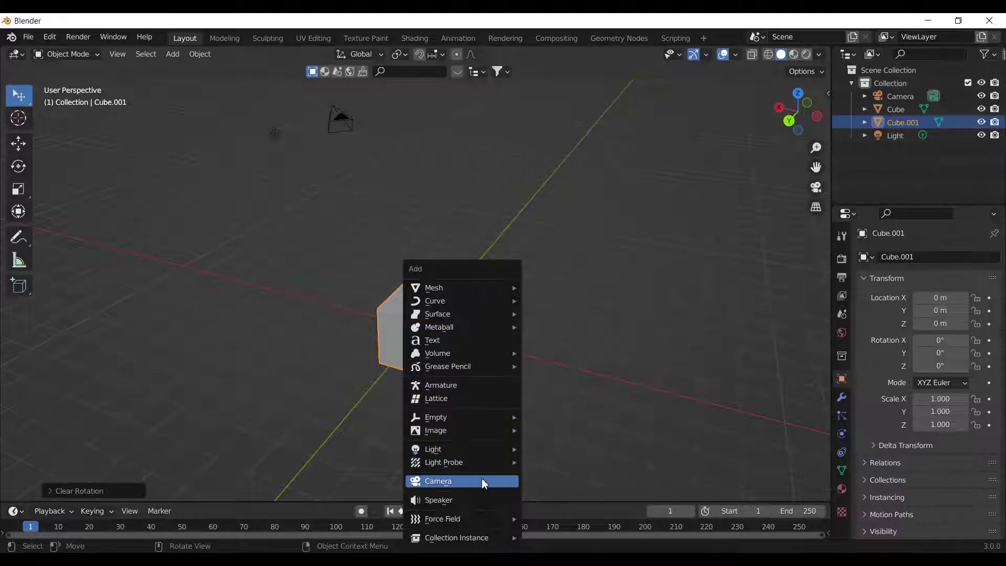
{"action": "left_click", "coordinate": [568, 368]}
{"action": "middle_click_drag", "start_coordinate": [569, 367], "coordinate": [415, 262]}
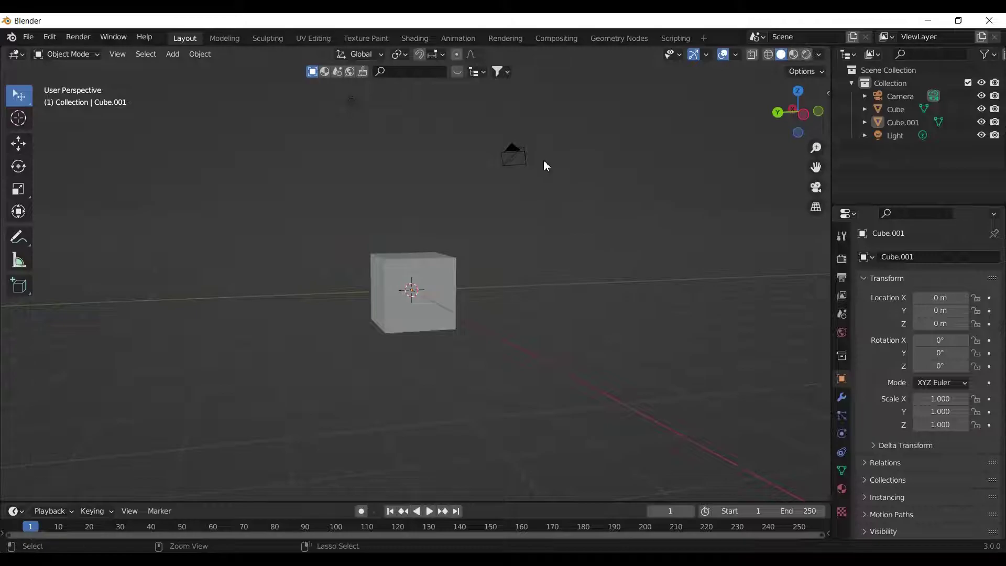
{"action": "scroll", "coordinate": [541, 147], "scroll_direction": "up", "scroll_amount": 3}
{"action": "middle_click_drag", "start_coordinate": [540, 140], "coordinate": [473, 243], "text": "shift"}
{"action": "middle_click_drag", "start_coordinate": [596, 208], "coordinate": [595, 127]}
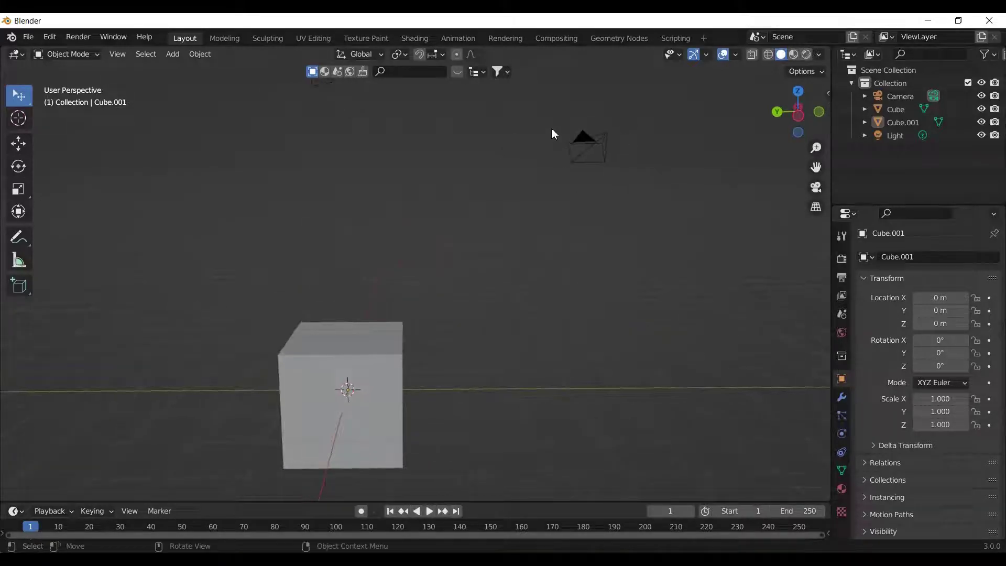
{"action": "middle_click_drag", "start_coordinate": [631, 188], "coordinate": [392, 225]}
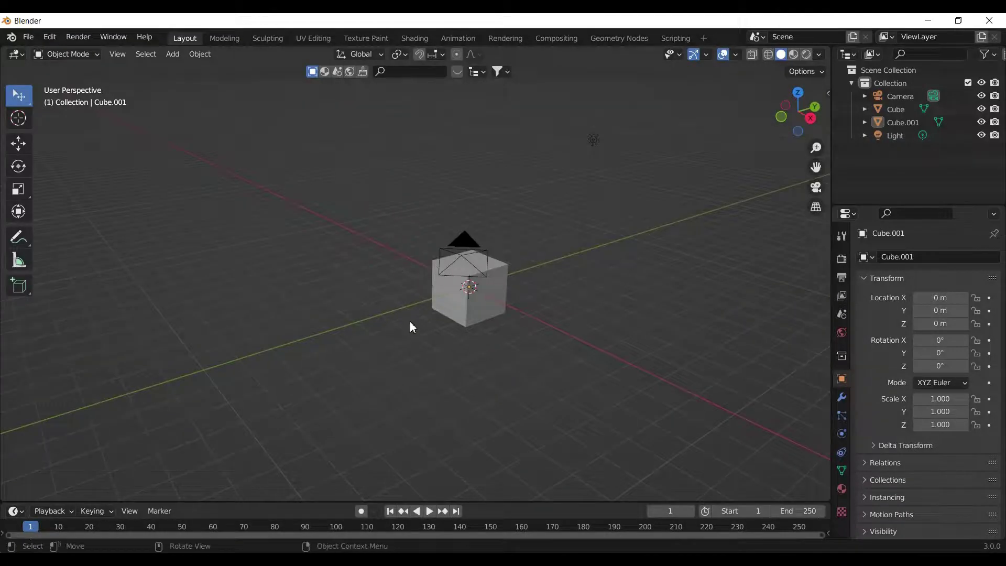
- Switch to box selection, and render the current frame to check the cube through the camera
{"action": "key", "text": "w"}
{"action": "left_click_drag", "start_coordinate": [407, 326], "coordinate": [450, 259]}
{"action": "middle_click_drag", "start_coordinate": [454, 264], "coordinate": [524, 295]}
{"action": "key", "text": "F12"}
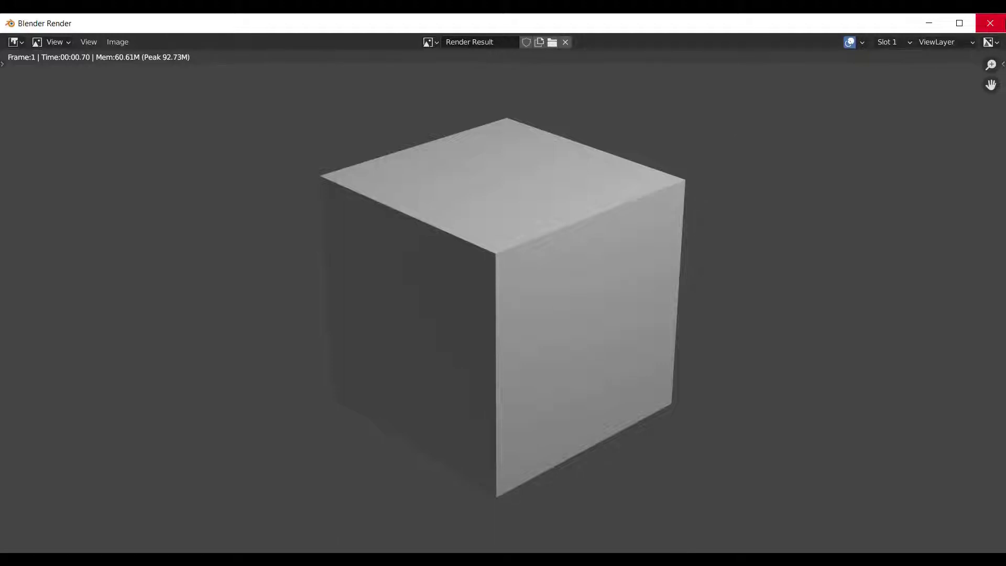
{"action": "left_click", "coordinate": [990, 23]}
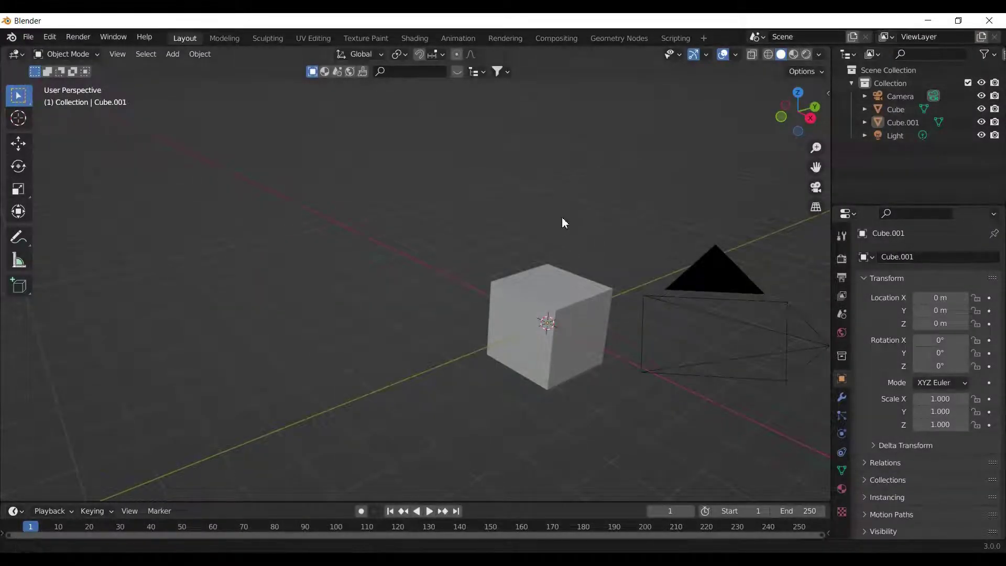
- Reframe the cube from a low angle in camera view with Camera to View locked, and release the lock
{"action": "middle_click_drag", "start_coordinate": [562, 217], "coordinate": [567, 241], "text": "ctrl"}
{"action": "key", "text": "KP_0"}
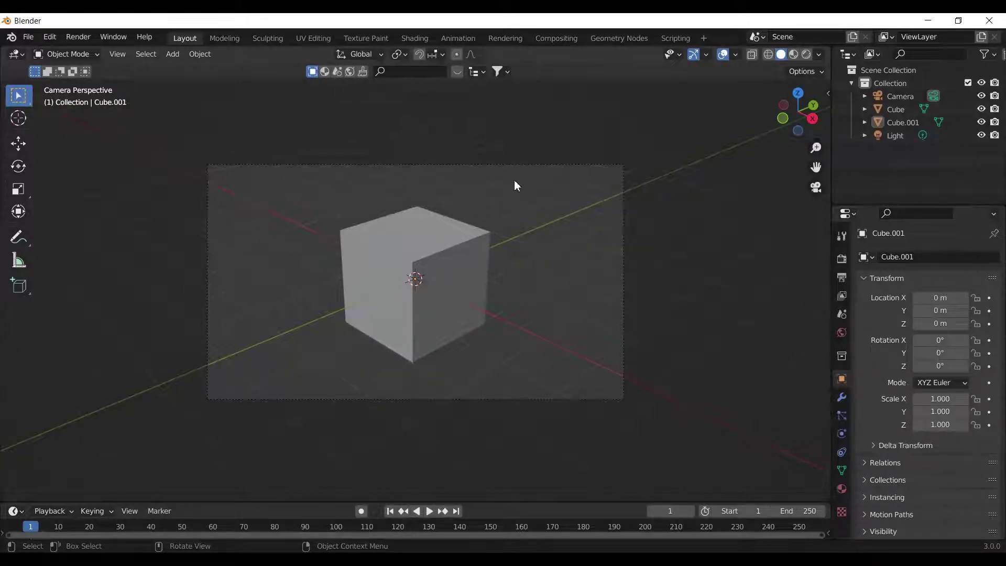
{"action": "left_click", "coordinate": [830, 95]}
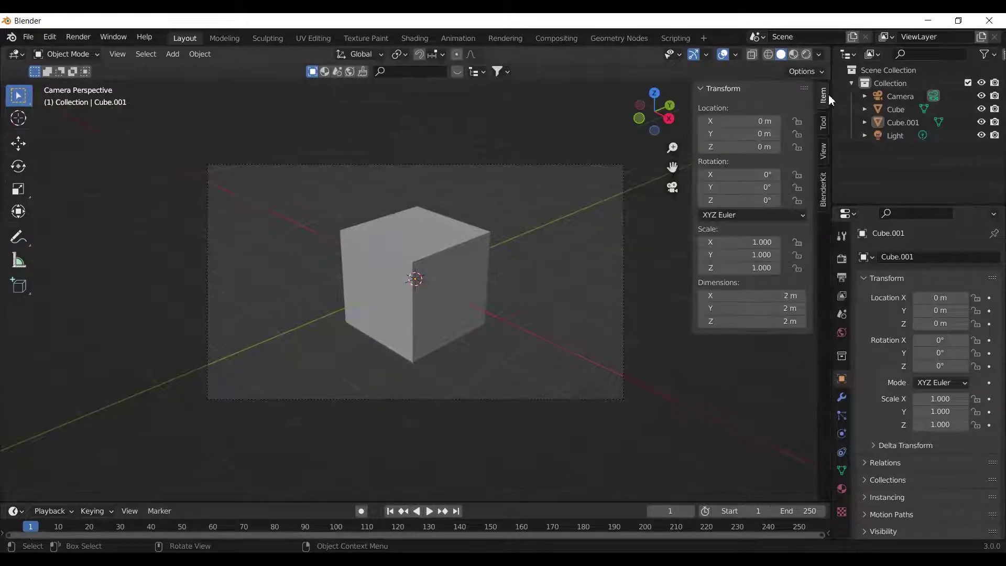
{"action": "left_click", "coordinate": [824, 152]}
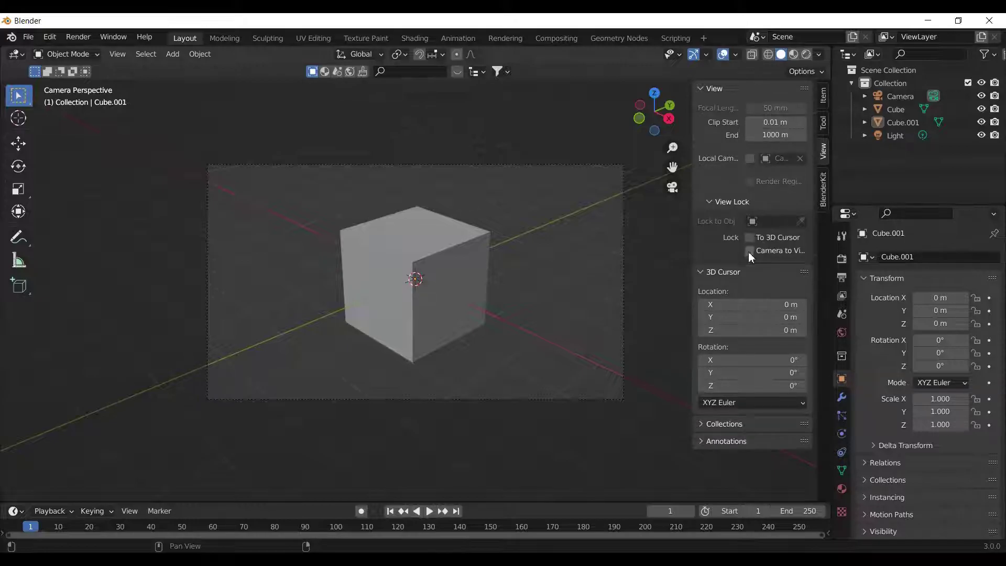
{"action": "middle_click_drag", "start_coordinate": [384, 233], "coordinate": [368, 196]}
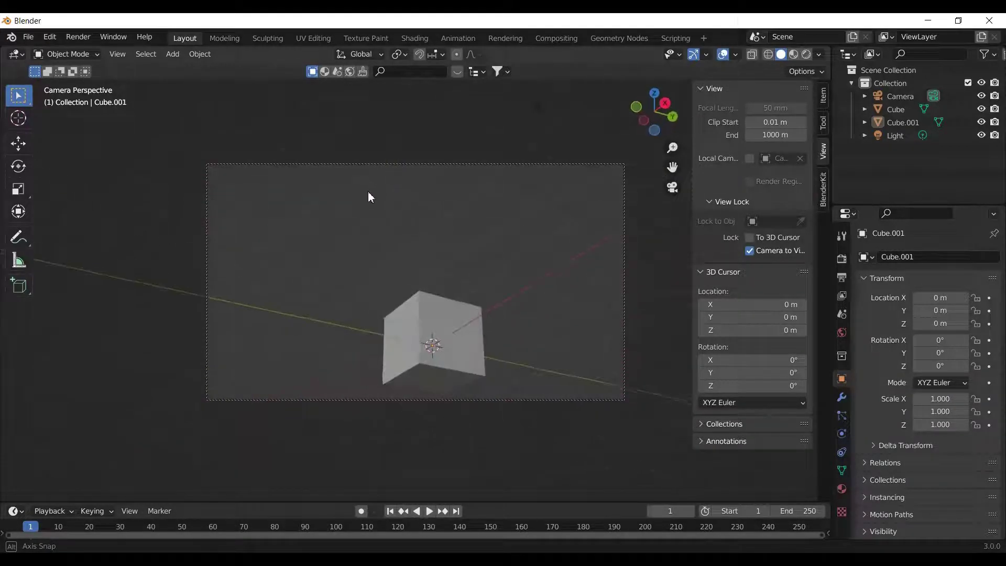
{"action": "middle_click_drag", "start_coordinate": [431, 293], "coordinate": [427, 246]}
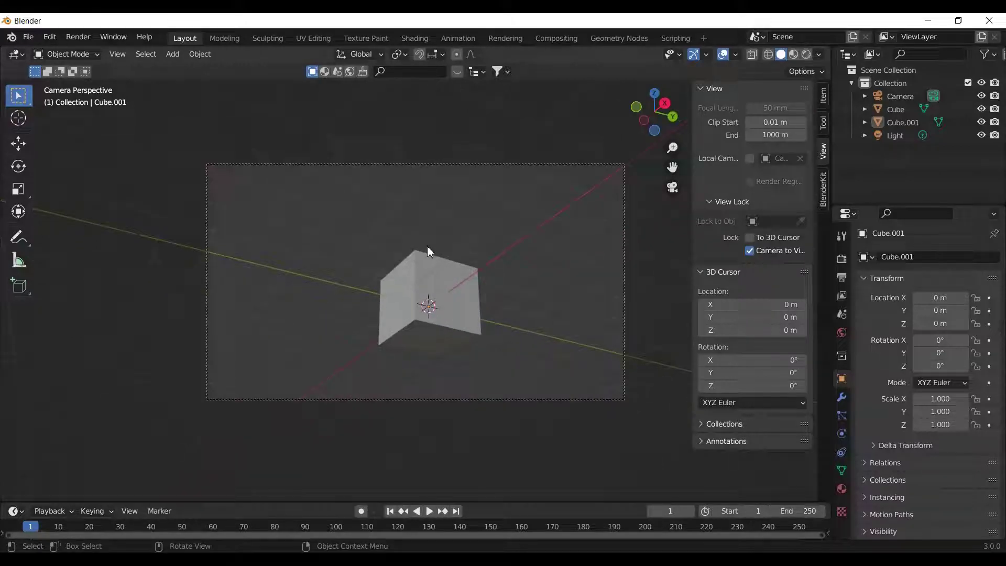
{"action": "left_click", "coordinate": [750, 251]}
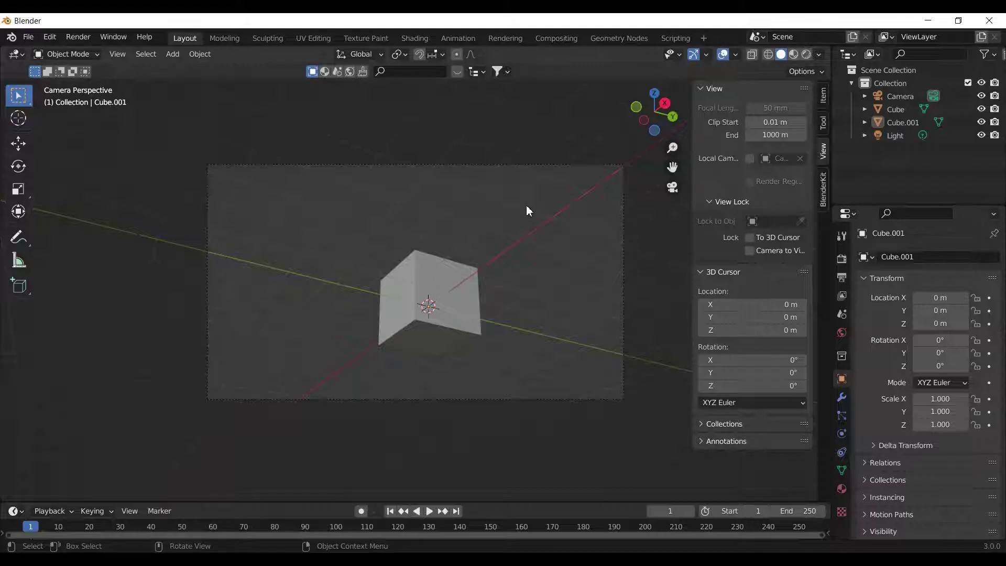
- Render the cube from the new camera angle and close the render result
{"action": "key", "text": "F12"}
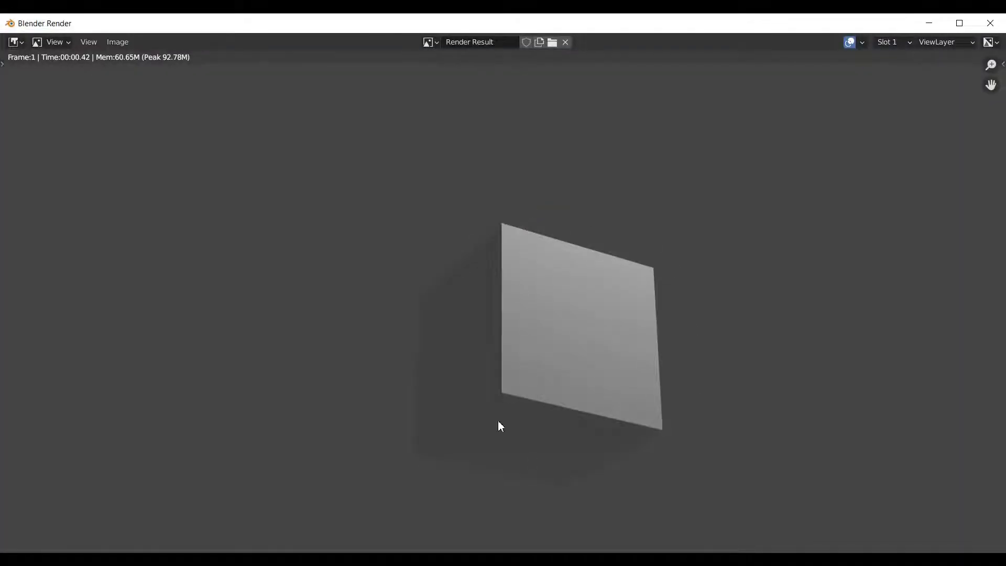
{"action": "left_click", "coordinate": [990, 22]}
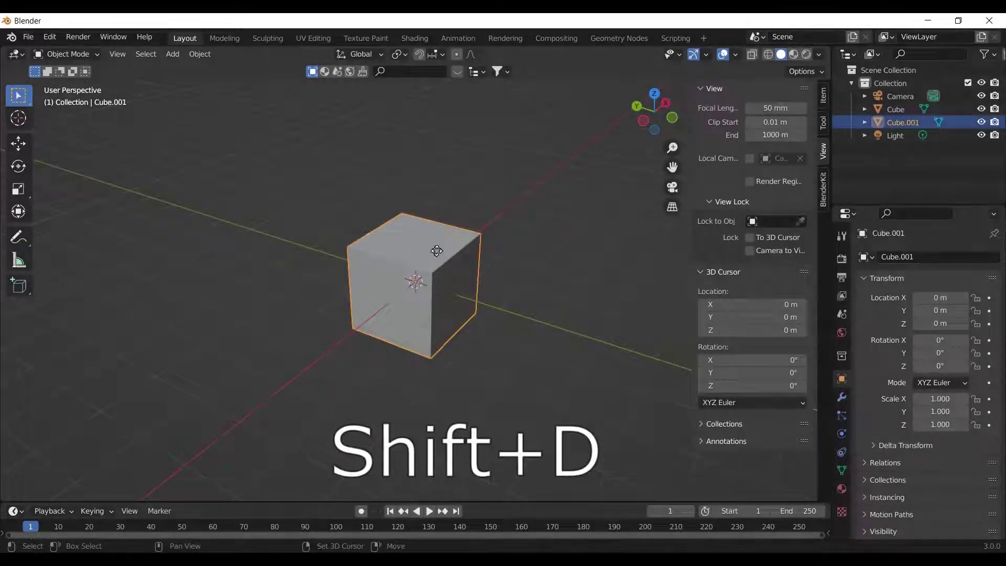
- Duplicate the cube four times, placing the copies freely around the original
{"action": "key", "text": "shift+d"}
{"action": "left_click", "coordinate": [279, 156]}
{"action": "key", "text": "shift+d"}
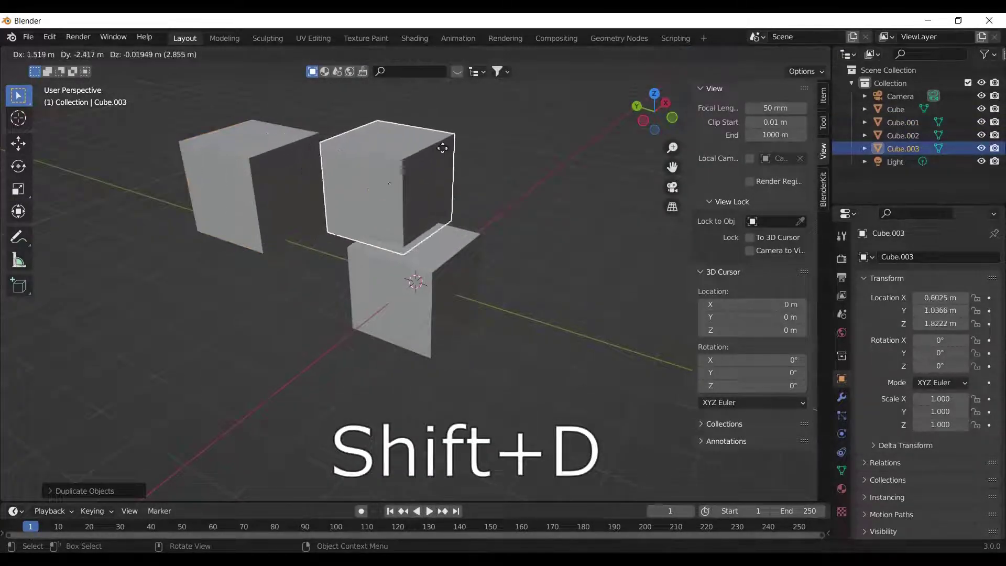
{"action": "left_click", "coordinate": [571, 139]}
{"action": "key", "text": "shift+d"}
{"action": "left_click", "coordinate": [181, 290]}
{"action": "key", "text": "shift+d"}
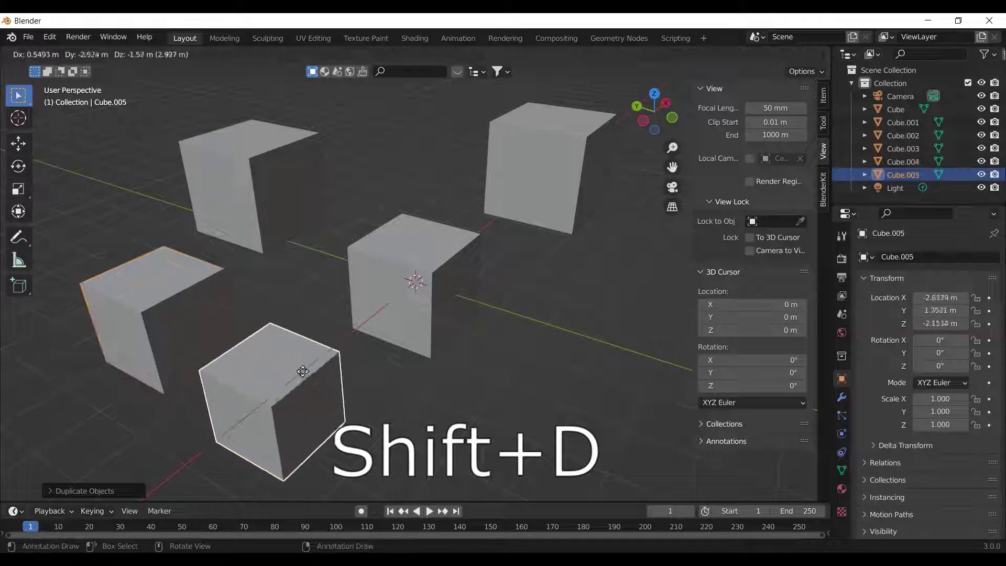
{"action": "left_click", "coordinate": [329, 371]}
- Duplicate Cube.003, try the X and Y axis constraints, and place the copy straight down along Z at about -8.98 m
{"action": "scroll", "coordinate": [413, 331], "scroll_direction": "down", "scroll_amount": 4}
{"action": "middle_click_drag", "start_coordinate": [413, 331], "coordinate": [452, 323]}
{"action": "left_click", "coordinate": [463, 218]}
{"action": "key", "text": "shift+d"}
{"action": "key", "text": "x"}
{"action": "key", "text": "y"}
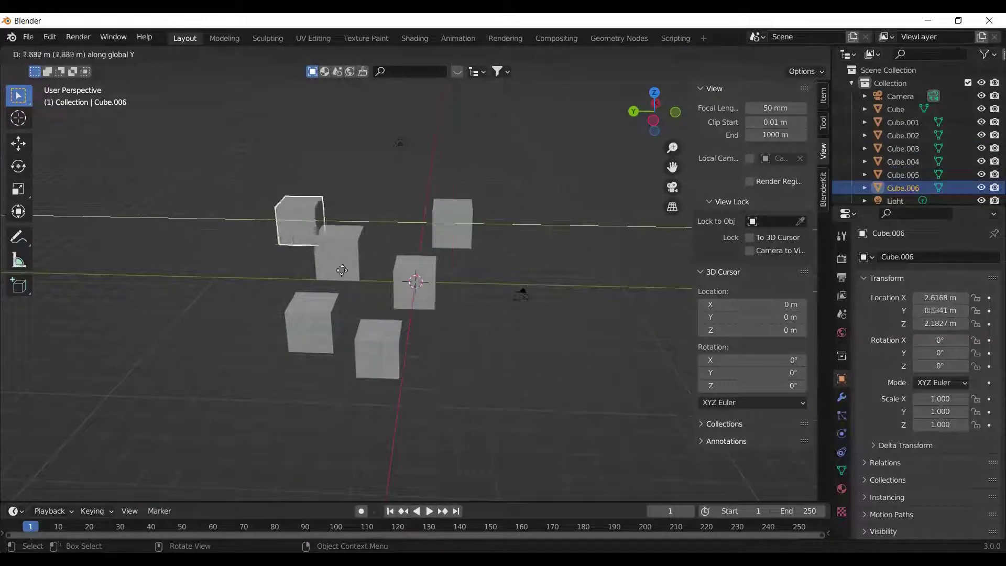
{"action": "key", "text": "z"}
{"action": "left_click", "coordinate": [528, 398]}
- Select Cube.004 among the distant cubes and frame the view on it
{"action": "scroll", "coordinate": [466, 328], "scroll_direction": "down", "scroll_amount": 6}
{"action": "middle_click_drag", "start_coordinate": [265, 212], "coordinate": [404, 173]}
{"action": "scroll", "coordinate": [404, 173], "scroll_direction": "up", "scroll_amount": 3}
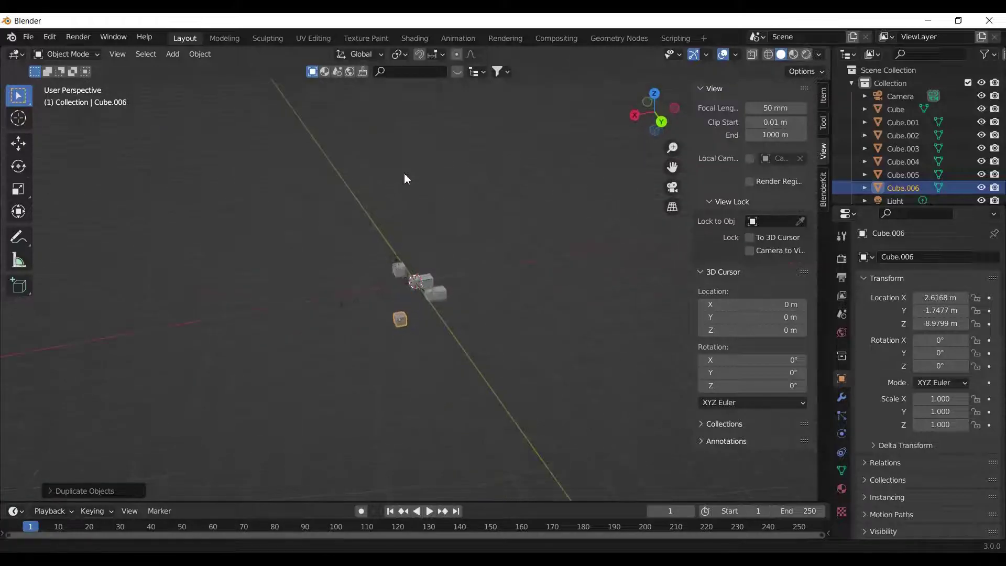
{"action": "left_click", "coordinate": [445, 294]}
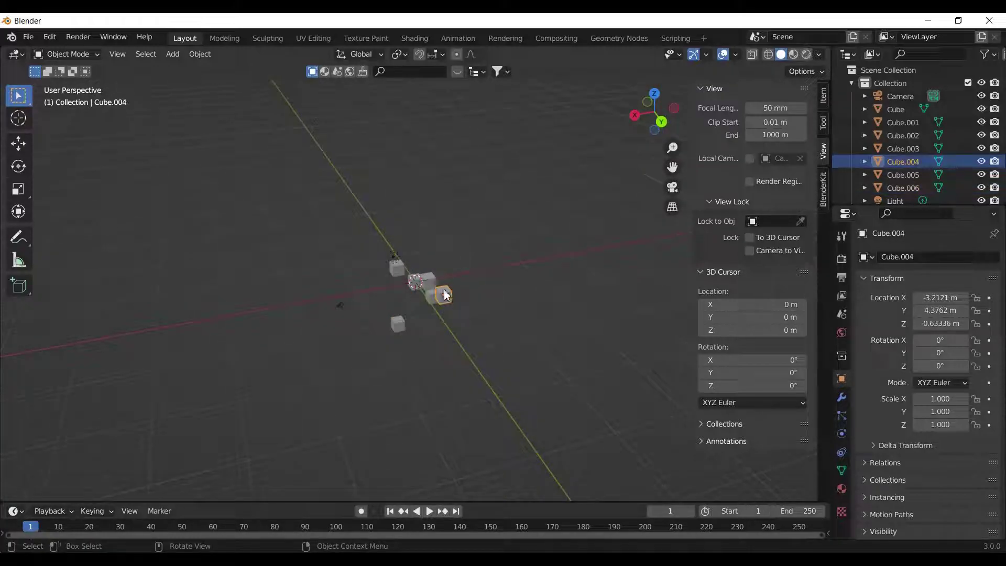
{"action": "key", "text": "KP_Decimal"}
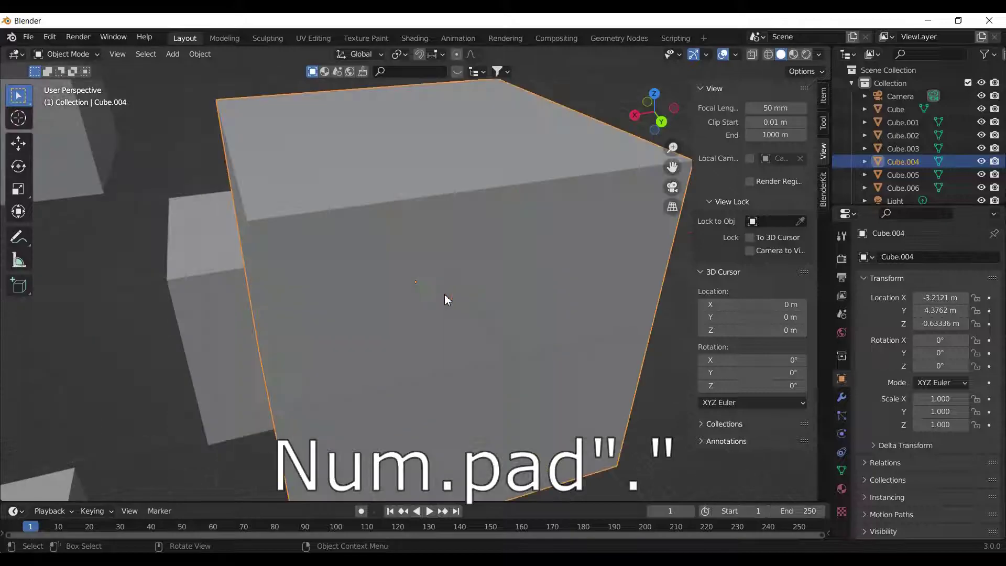
- Hide Cube.005, Cube.004, Cube.002 and Cube.001 one after another in the viewport
{"action": "middle_click_drag", "start_coordinate": [339, 186], "coordinate": [231, 275]}
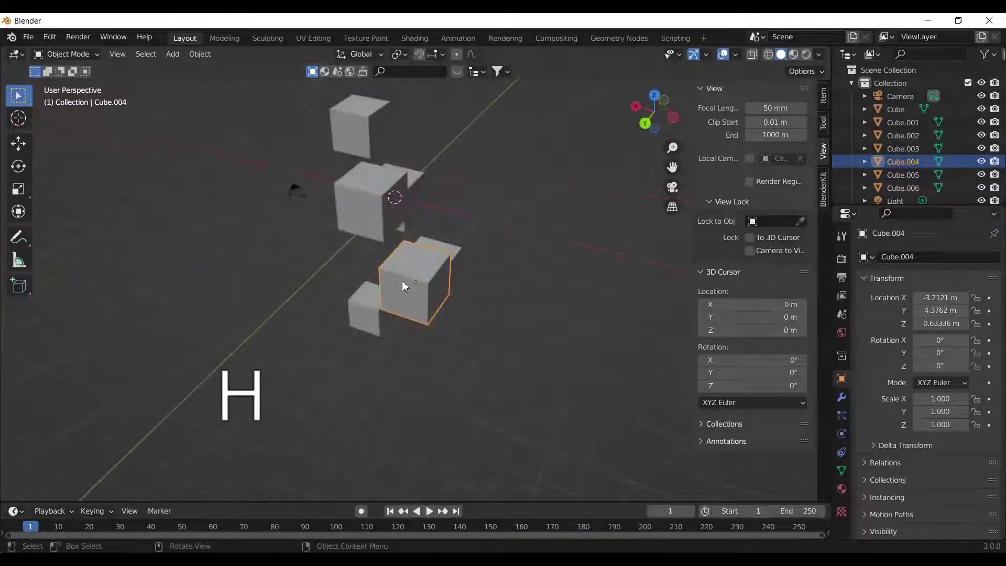
{"action": "left_click", "coordinate": [435, 282]}
{"action": "key", "text": "h"}
{"action": "middle_click_drag", "start_coordinate": [464, 293], "coordinate": [387, 205]}
{"action": "left_click", "coordinate": [387, 205]}
{"action": "key", "text": "h"}
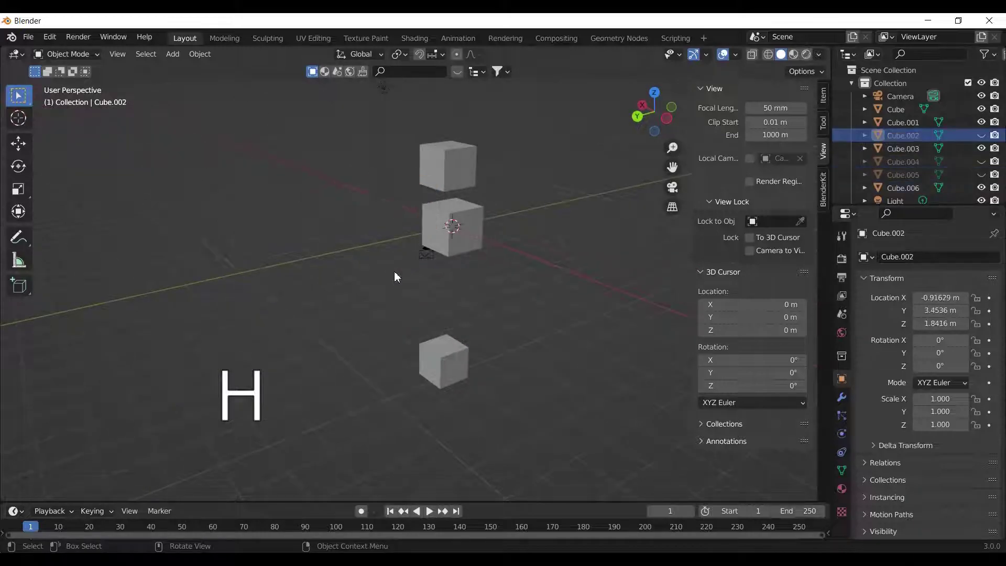
{"action": "left_click", "coordinate": [461, 252]}
{"action": "key", "text": "h"}
{"action": "middle_click_drag", "start_coordinate": [344, 326], "coordinate": [305, 312]}
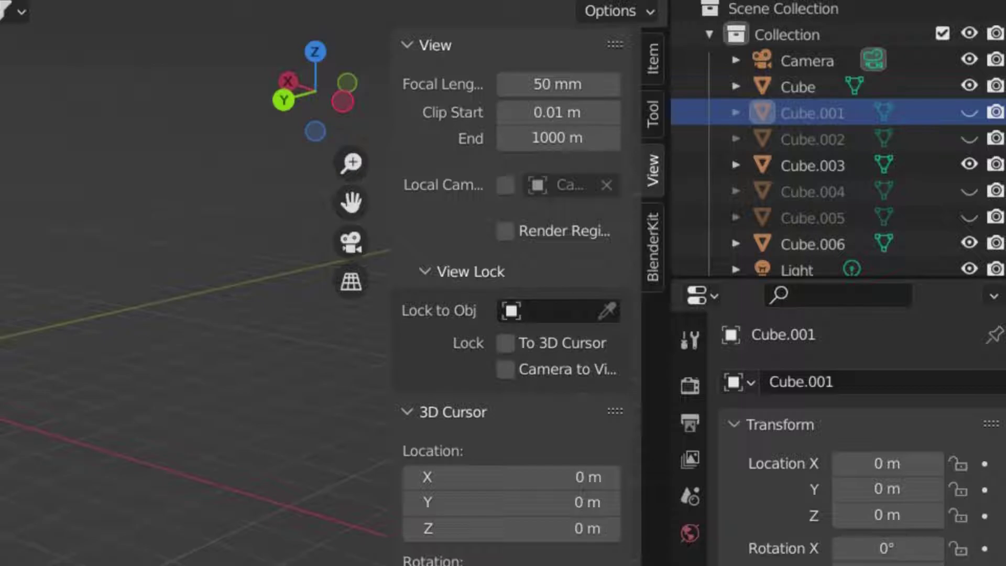
- Reveal the hidden cubes again and clear the selection
{"action": "key", "text": "alt+h"}
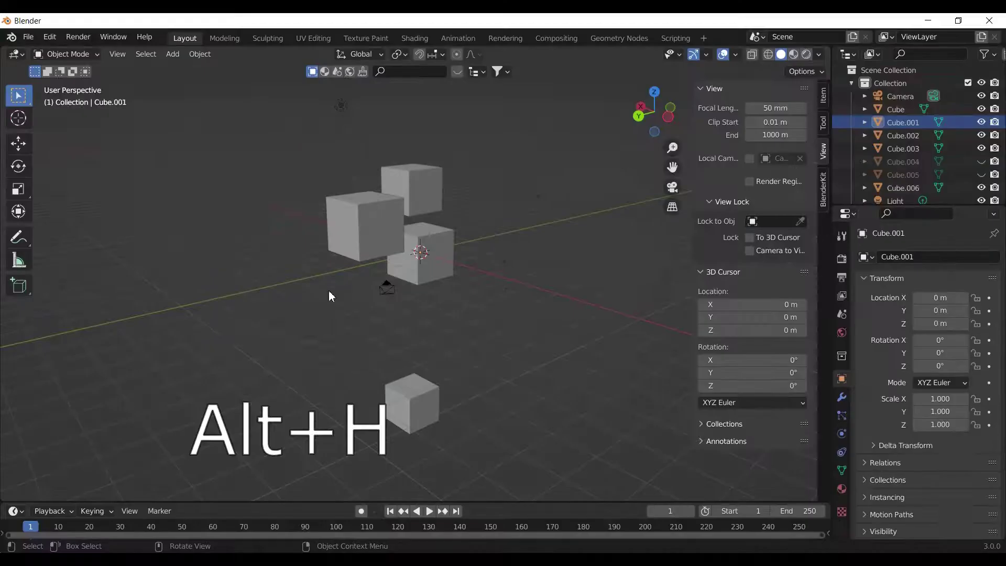
{"action": "left_click", "coordinate": [281, 344]}
{"action": "middle_click_drag", "start_coordinate": [281, 344], "coordinate": [449, 335]}
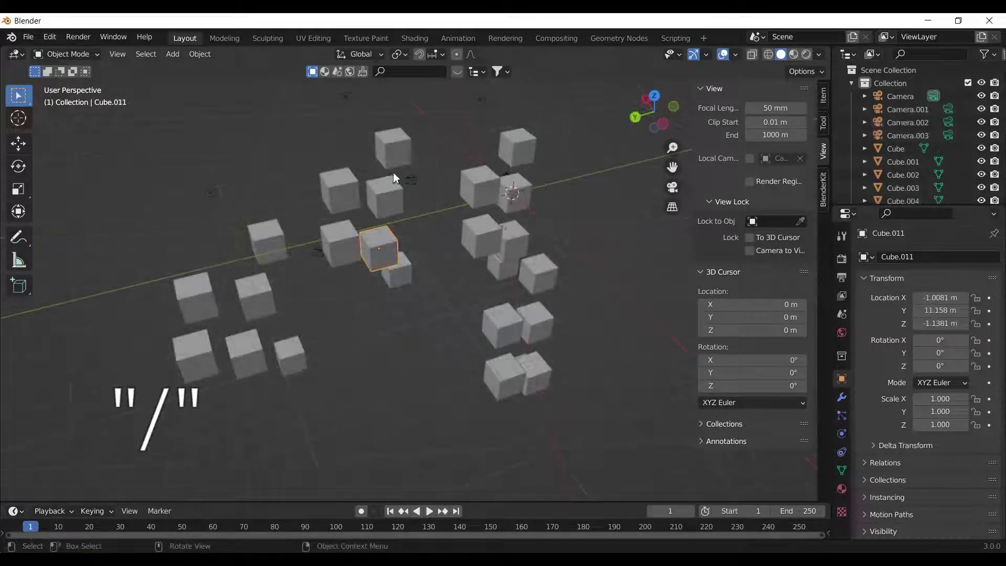
- Isolate the selected Cube.011 in local view, look around it, and return to the full scene
{"action": "middle_click_drag", "start_coordinate": [394, 173], "coordinate": [365, 254]}
{"action": "key", "text": "slash"}
{"action": "scroll", "coordinate": [259, 153], "scroll_direction": "down", "scroll_amount": 14}
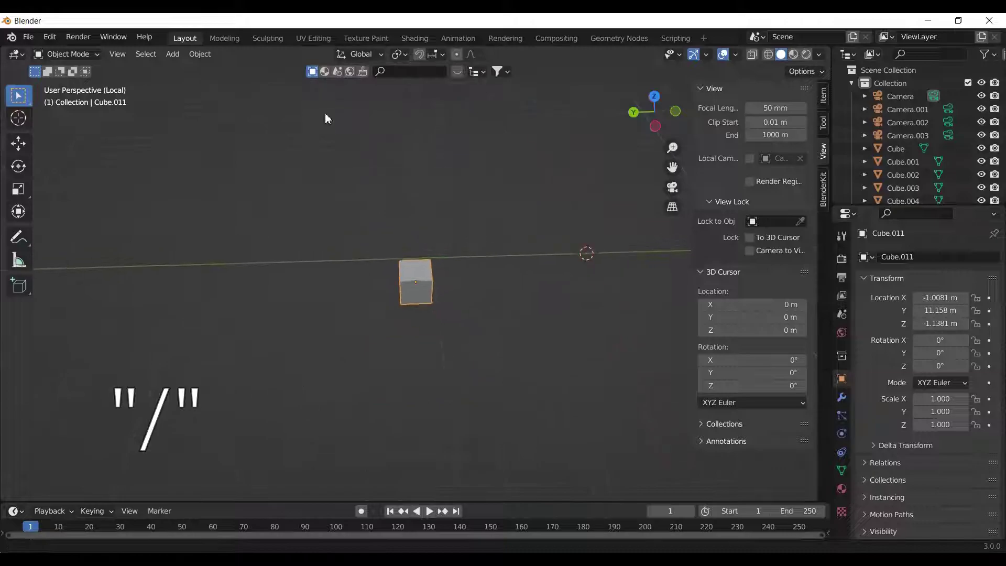
{"action": "middle_click_drag", "start_coordinate": [393, 99], "coordinate": [436, 155]}
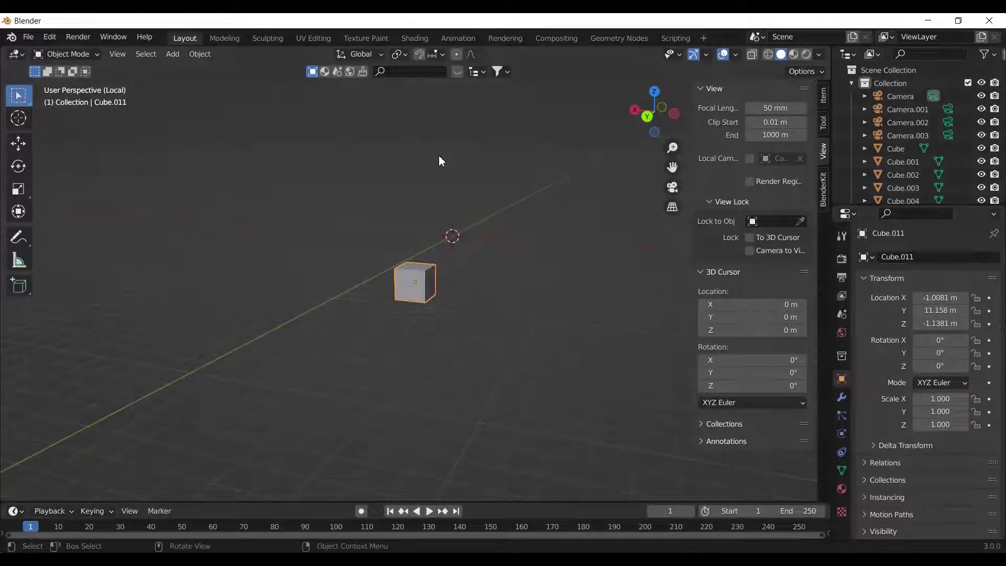
{"action": "key", "text": "slash"}
{"action": "middle_click_drag", "start_coordinate": [311, 270], "coordinate": [393, 237]}
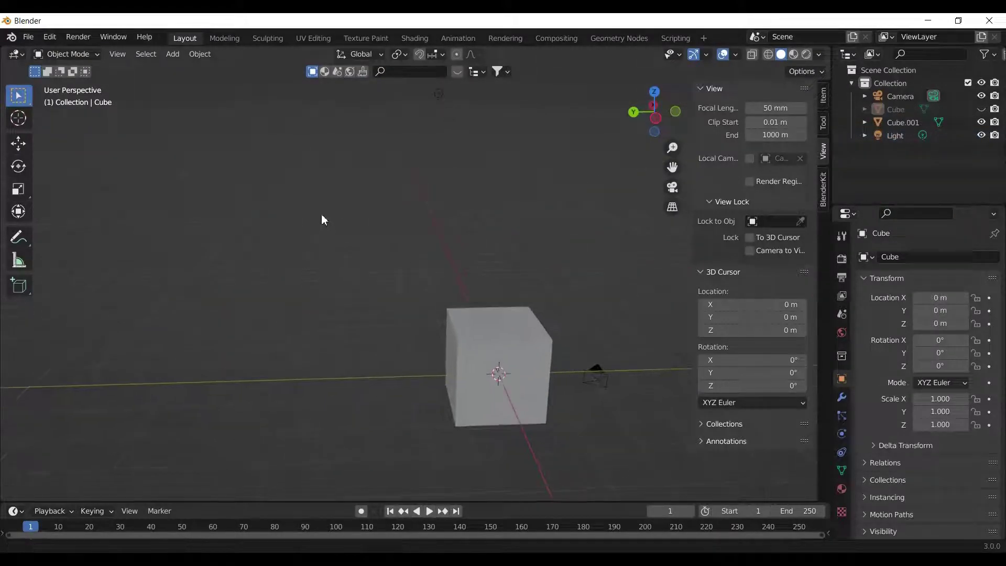
- Create a new material on Cube.001 and set its base color to red with hue 0.990 and saturation 1.000
{"action": "left_click", "coordinate": [503, 350]}
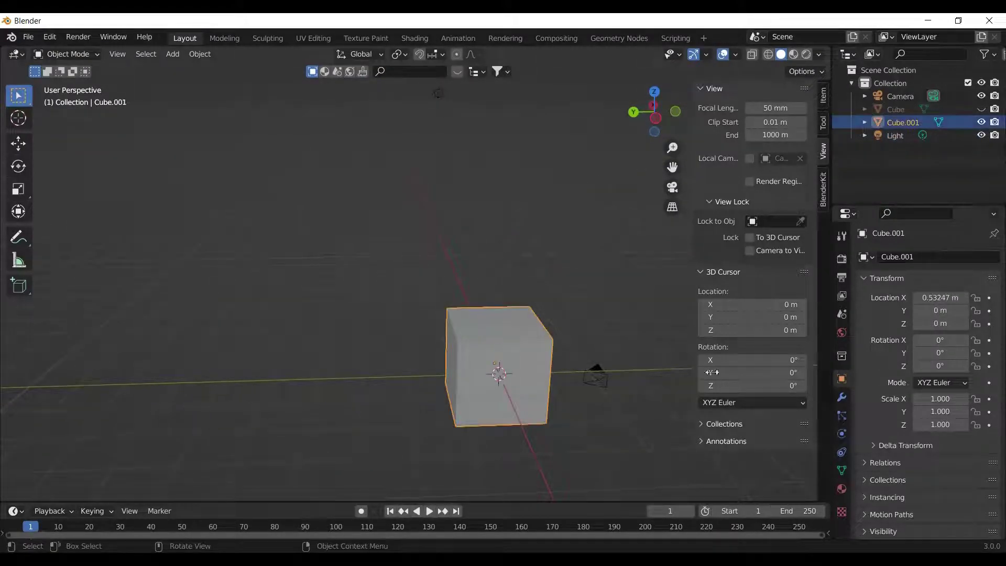
{"action": "left_click", "coordinate": [842, 489]}
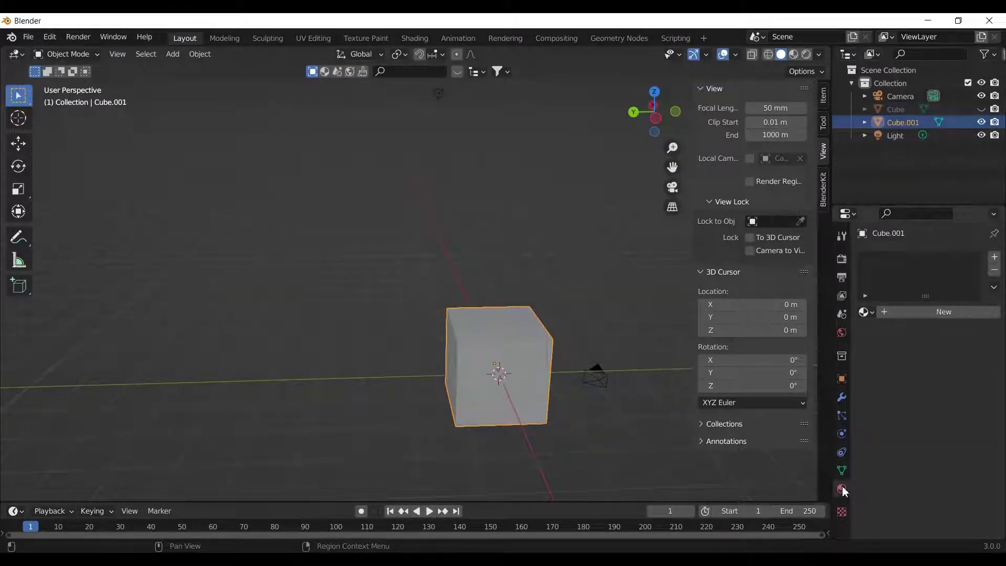
{"action": "left_click", "coordinate": [906, 313]}
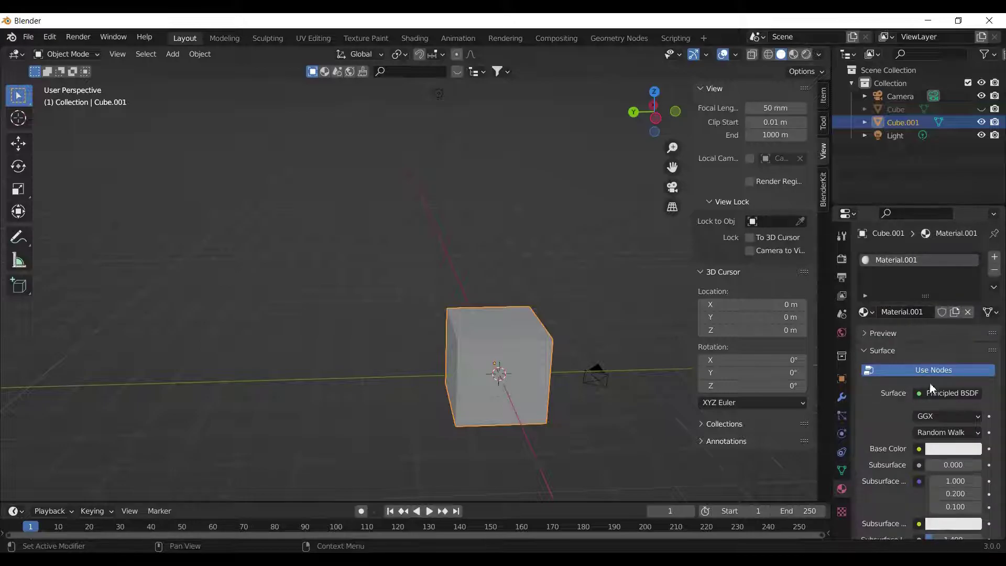
{"action": "left_click", "coordinate": [949, 449]}
{"action": "mouse_move", "coordinate": [898, 332]}
{"action": "left_mouse_down"}
{"action": "mouse_move", "coordinate": [879, 315]}
{"action": "mouse_move", "coordinate": [889, 285]}
{"action": "mouse_move", "coordinate": [920, 358]}
{"action": "left_mouse_up"}
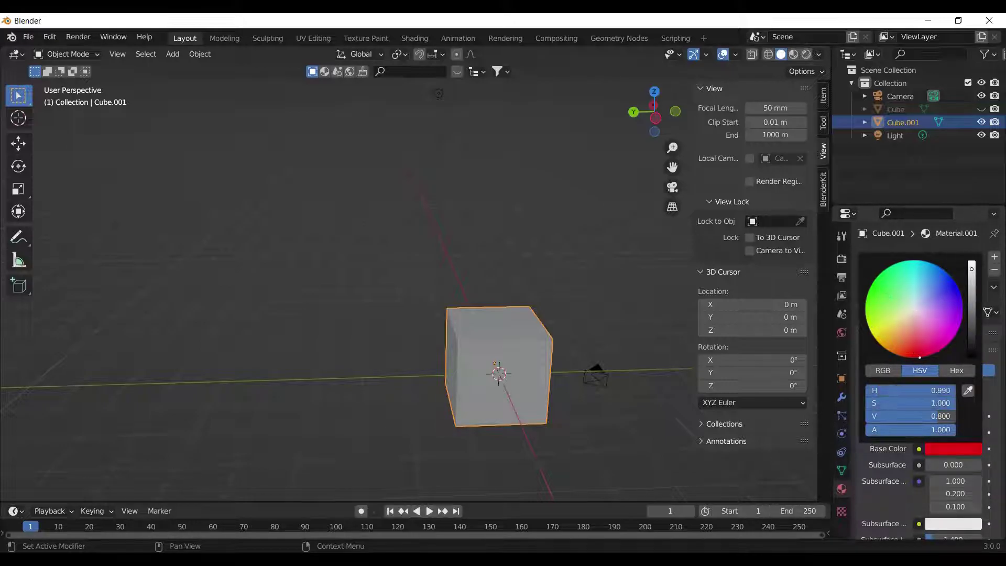
- Display the cube in Material Preview shading
{"action": "middle_click_drag", "start_coordinate": [577, 362], "coordinate": [541, 370]}
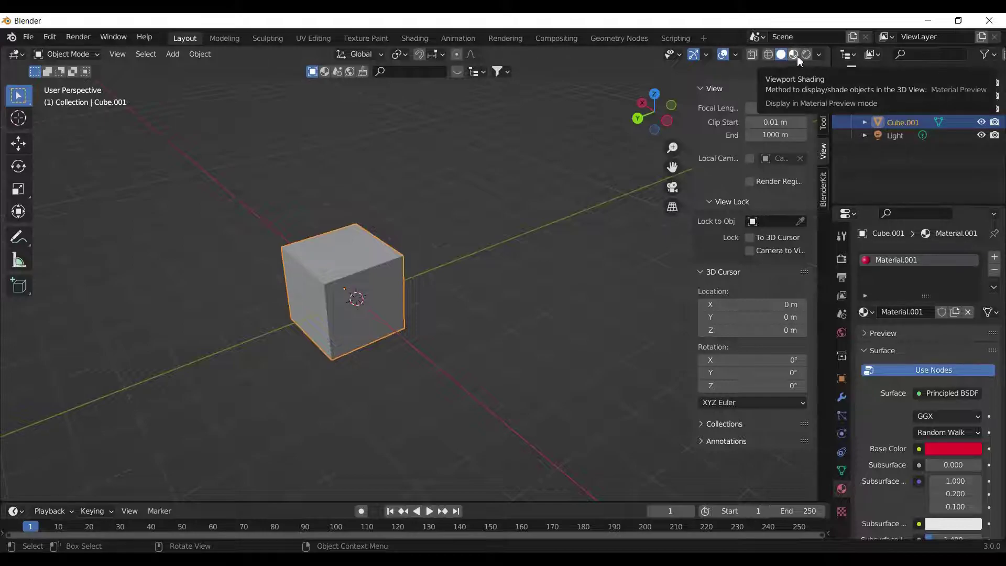
{"action": "left_click", "coordinate": [798, 55]}
{"action": "mouse_move", "coordinate": [419, 173]}
{"action": "middle_mouse_down"}
{"action": "mouse_move", "coordinate": [298, 211]}
{"action": "mouse_move", "coordinate": [224, 253]}
{"action": "mouse_move", "coordinate": [229, 263]}
{"action": "mouse_move", "coordinate": [257, 239]}
{"action": "middle_mouse_up"}
- Add a second material slot with a bright green material and assign it to one side face of the cube in Edit Mode
{"action": "key", "text": "Tab"}
{"action": "left_click", "coordinate": [410, 286]}
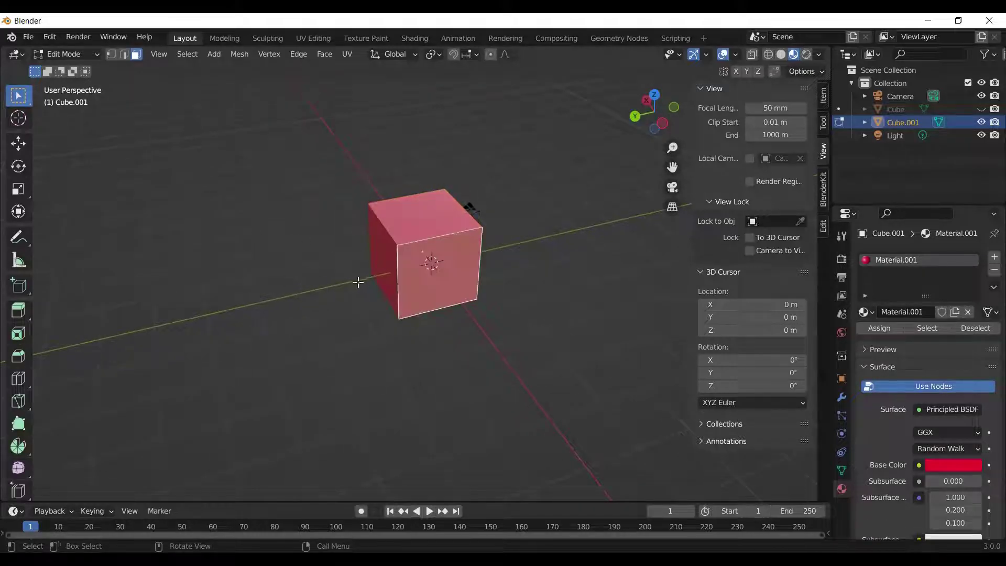
{"action": "left_click", "coordinate": [994, 258]}
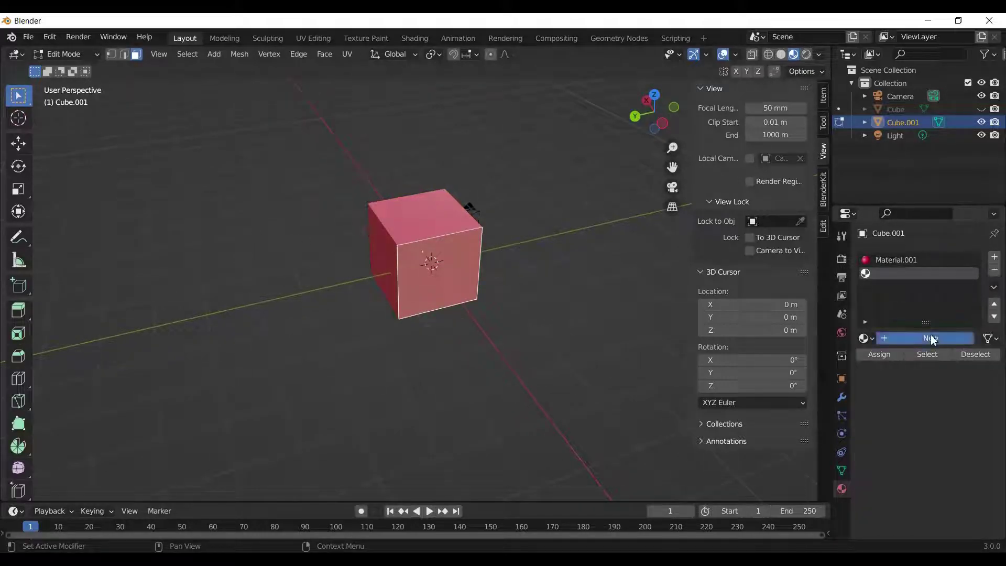
{"action": "left_click", "coordinate": [933, 335]}
{"action": "left_click", "coordinate": [941, 492]}
{"action": "left_click", "coordinate": [878, 323]}
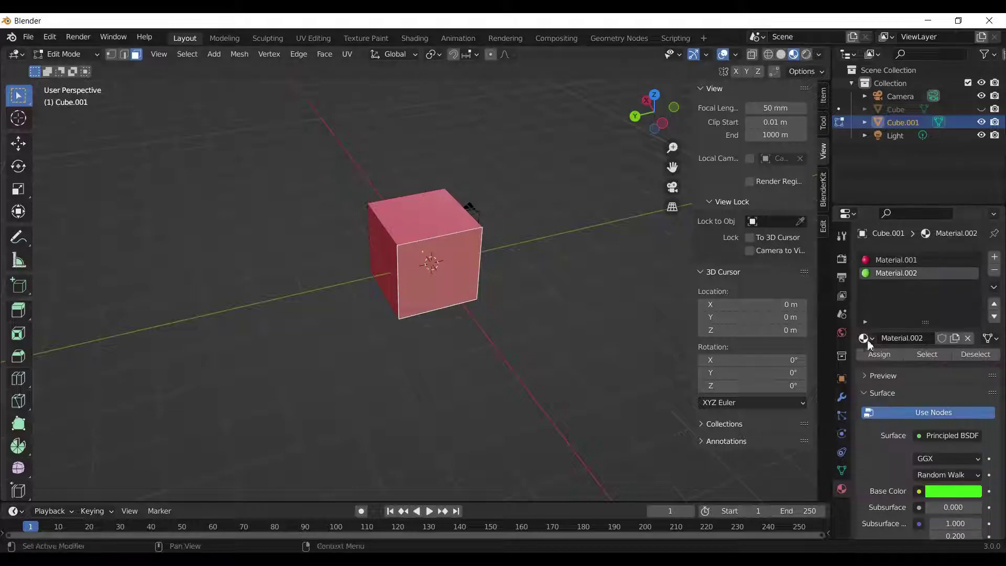
{"action": "left_click", "coordinate": [880, 355]}
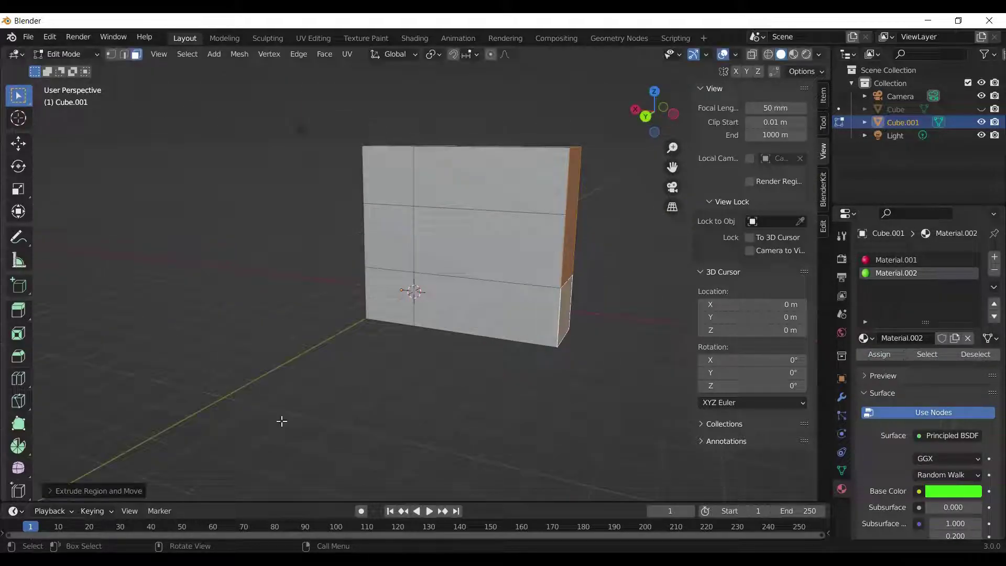
- Try to box-select all faces of the block in solid shading and check the faces on its back side
{"action": "middle_click_drag", "start_coordinate": [280, 418], "coordinate": [351, 404]}
{"action": "left_click_drag", "start_coordinate": [348, 112], "coordinate": [611, 434]}
{"action": "scroll", "coordinate": [562, 248], "scroll_direction": "down", "scroll_amount": 2}
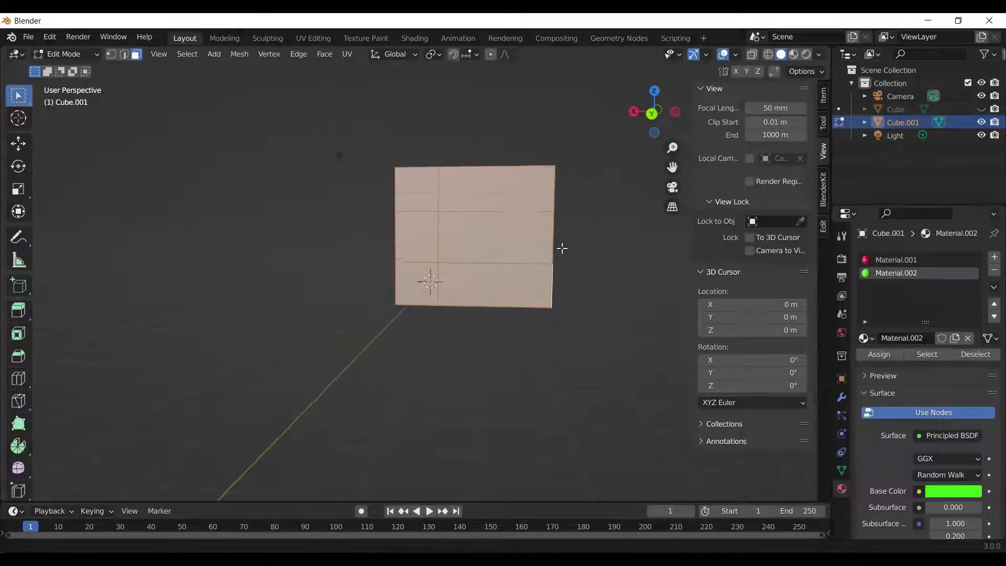
{"action": "middle_click_drag", "start_coordinate": [561, 248], "coordinate": [301, 197]}
{"action": "left_click", "coordinate": [315, 196]}
{"action": "left_click", "coordinate": [335, 236]}
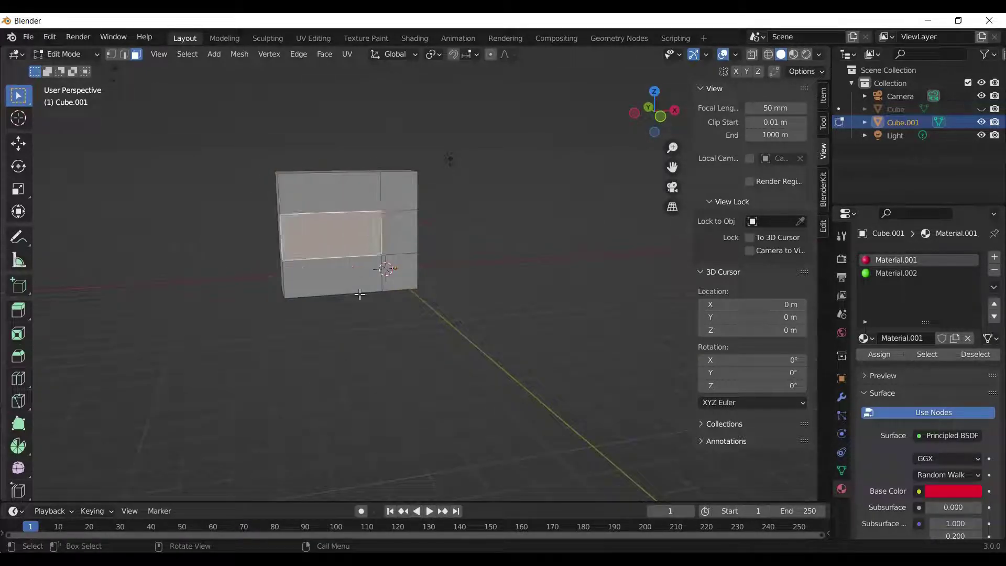
- Switch the viewport to wireframe shading and box-select all faces through the whole block
{"action": "left_click", "coordinate": [356, 353]}
{"action": "middle_click_drag", "start_coordinate": [356, 354], "coordinate": [342, 337]}
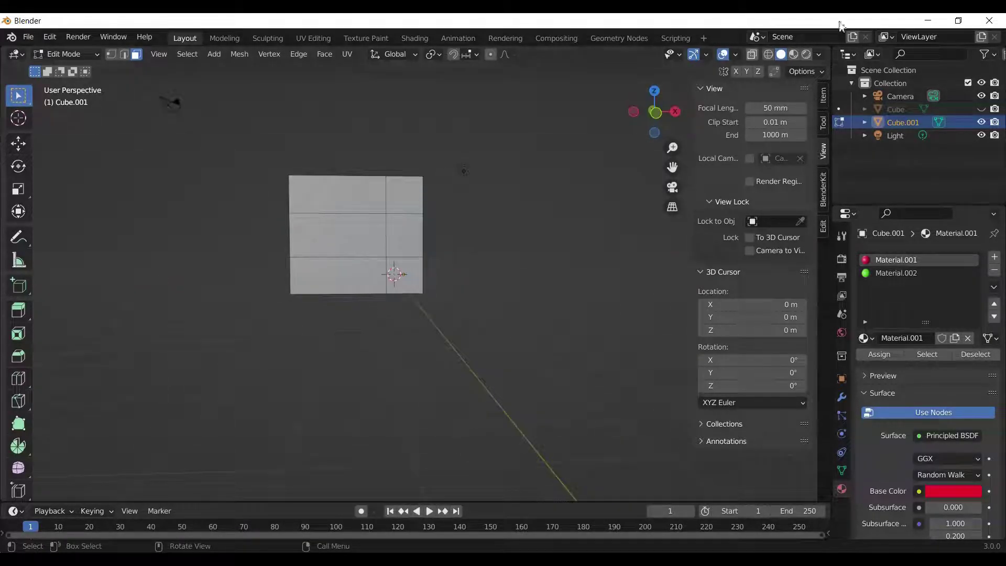
{"action": "left_click", "coordinate": [768, 55]}
{"action": "left_click_drag", "start_coordinate": [243, 121], "coordinate": [486, 402]}
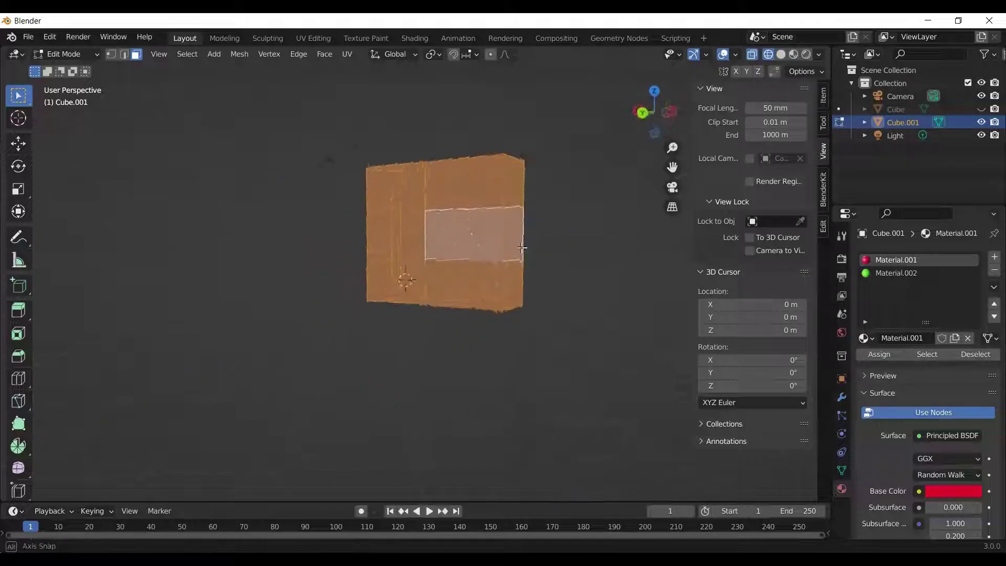